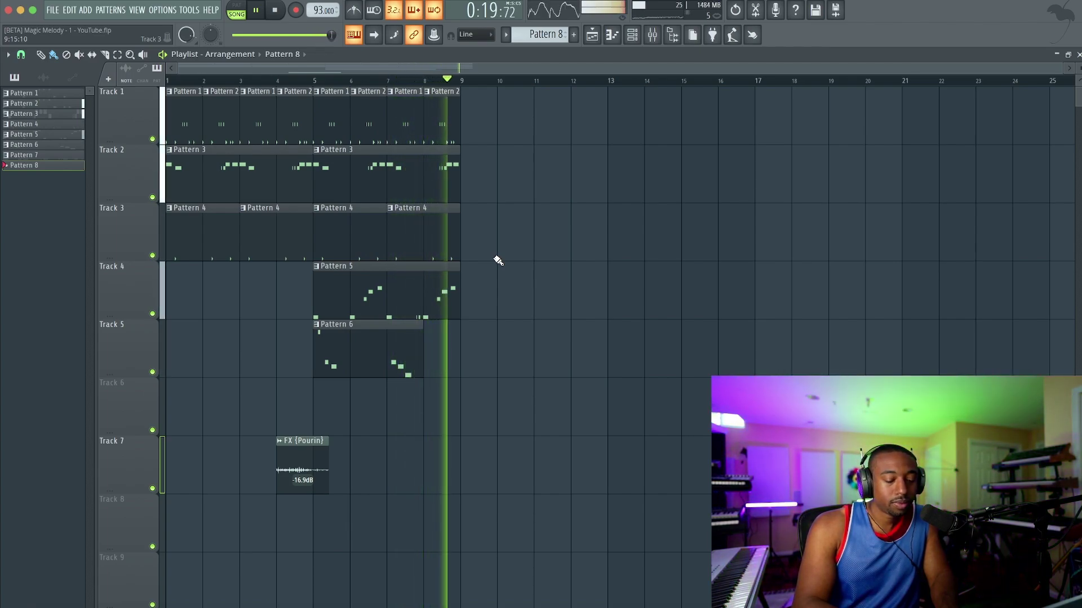
- Stop playback and select bars 5 to 8 of the arrangement as the loop range
key(space)
ctrl+click(357, 282)
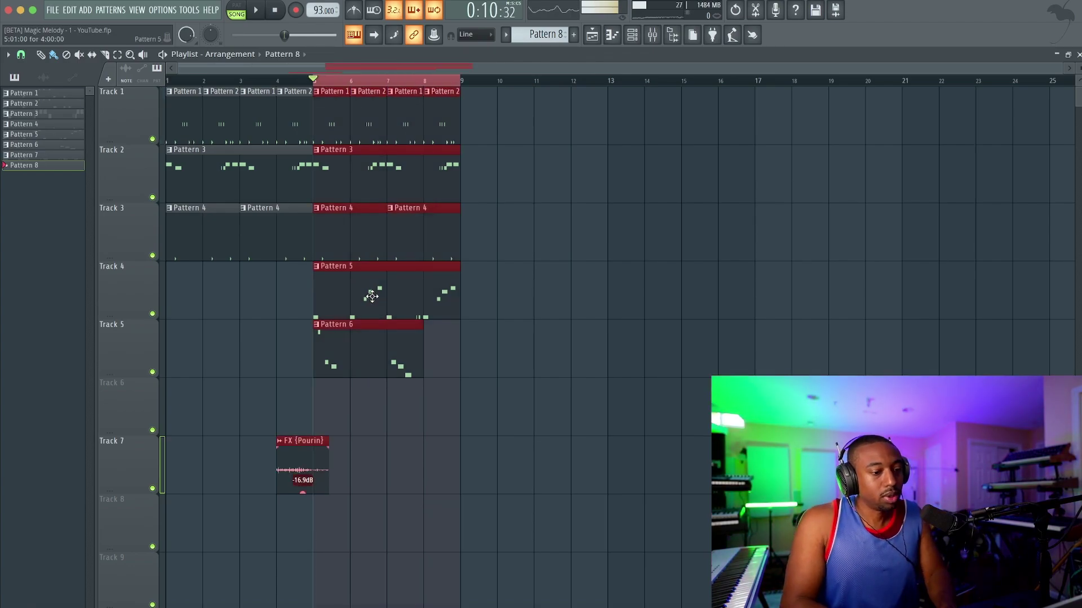
- Open Pattern 5's Robot melody in the piano roll and examine its repeated C5 notes, rising phrases and short pickup notes
double_click(372, 297)
scroll(376, 299, down, 3)
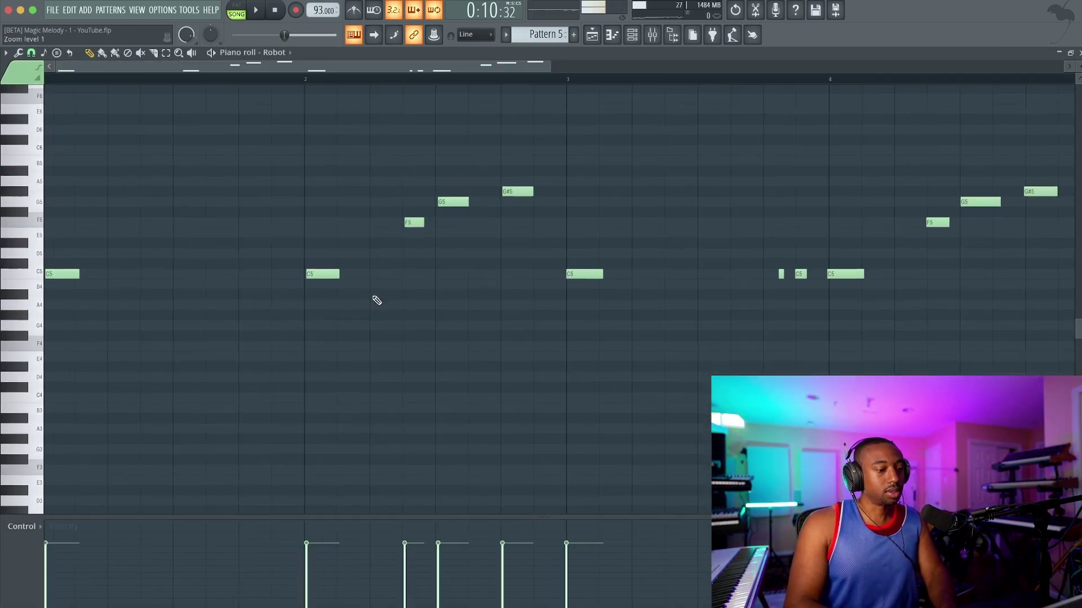
scroll(377, 300, down, 3)
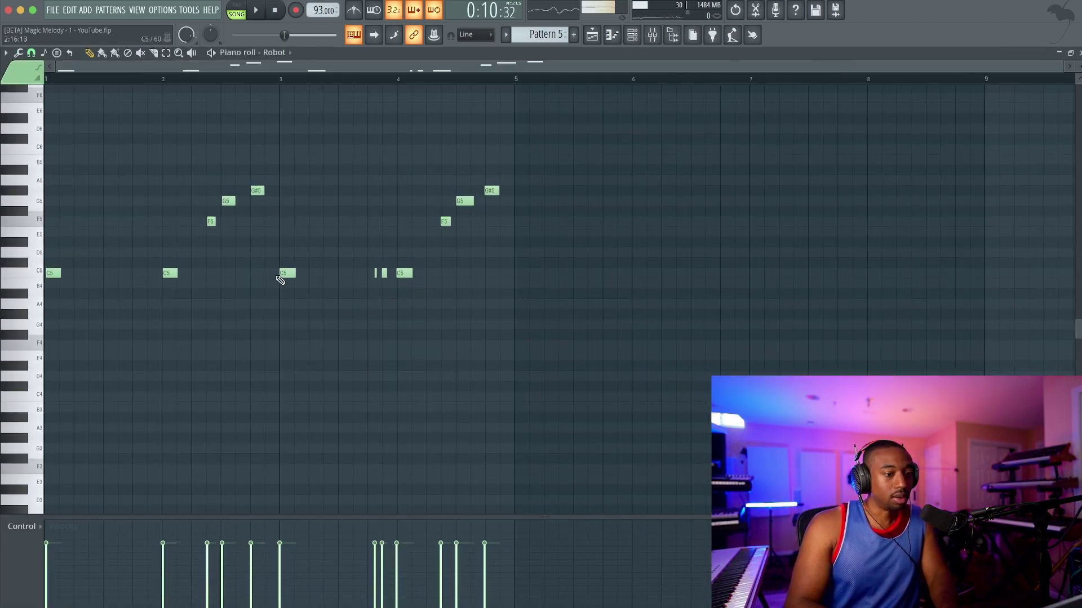
scroll(284, 276, down, 2)
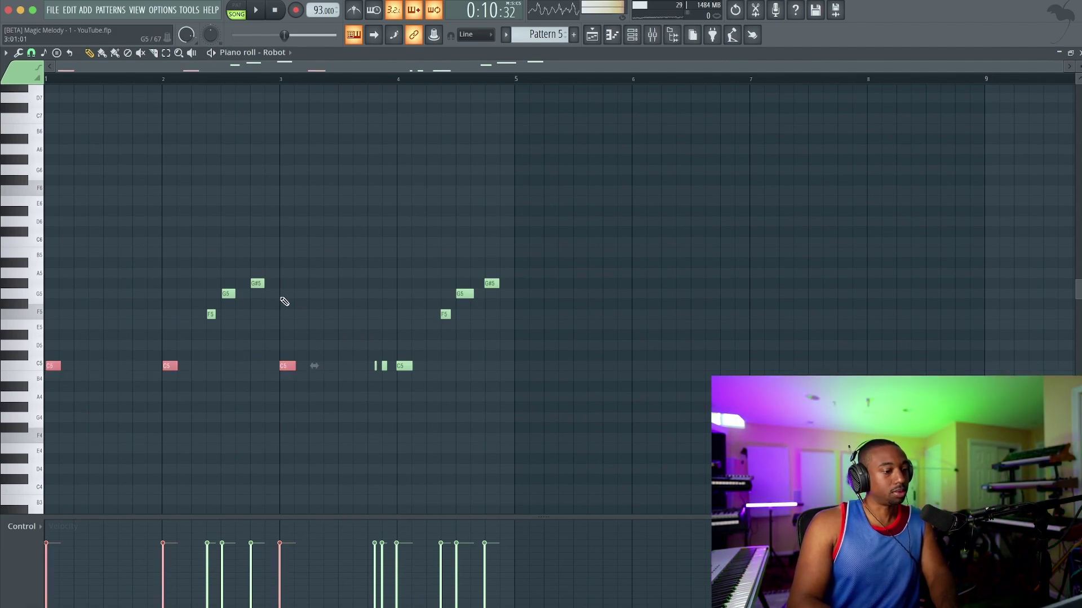
drag(320, 206, 195, 371)
drag(345, 272, 203, 314)
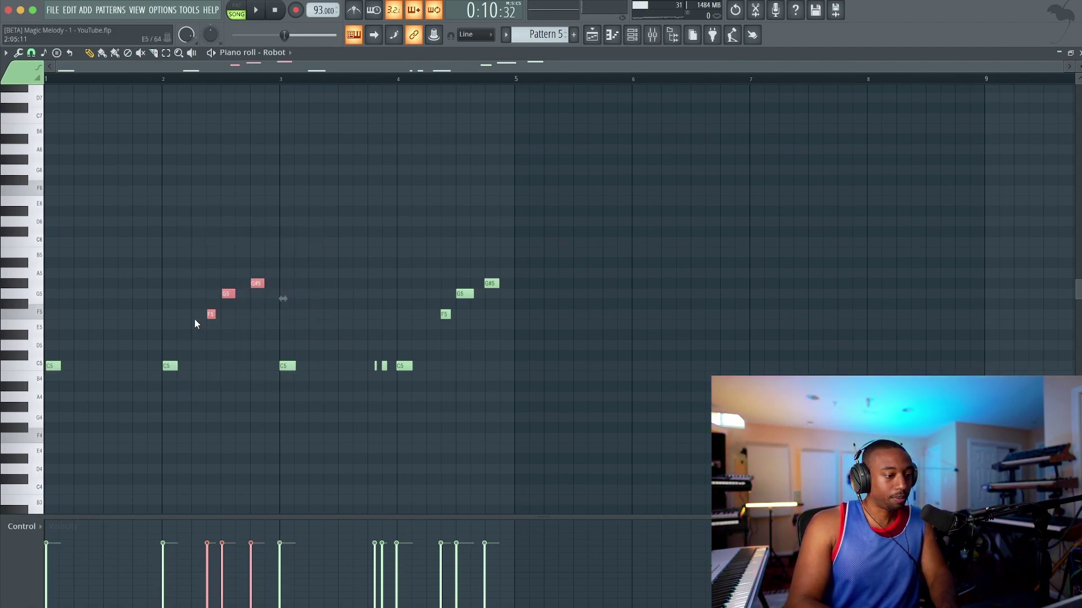
drag(597, 227, 334, 369)
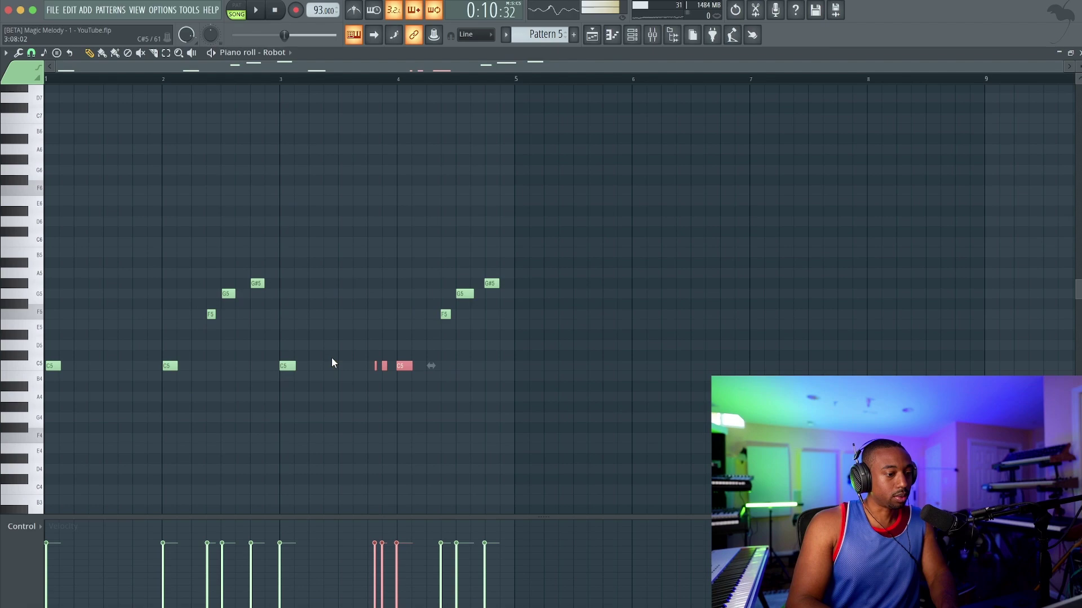
click(379, 404)
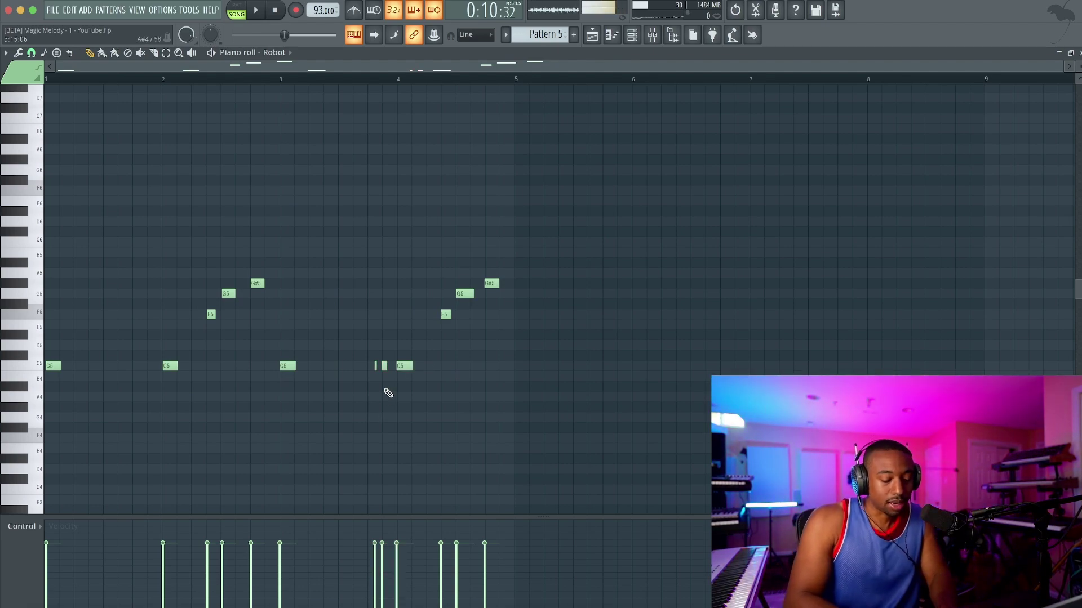
key(v)
key(n)
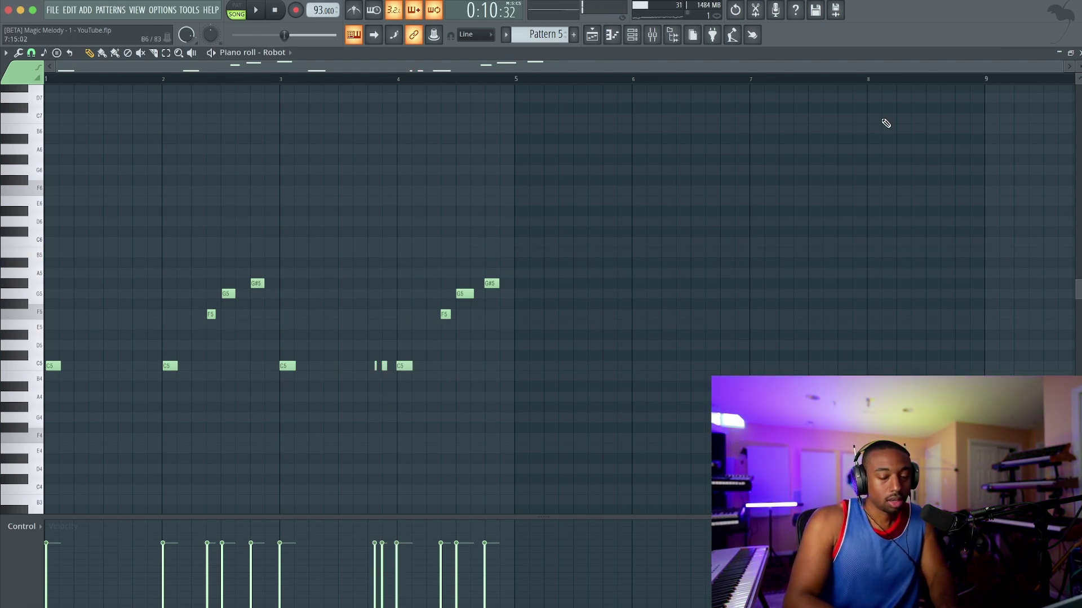
key(F5)
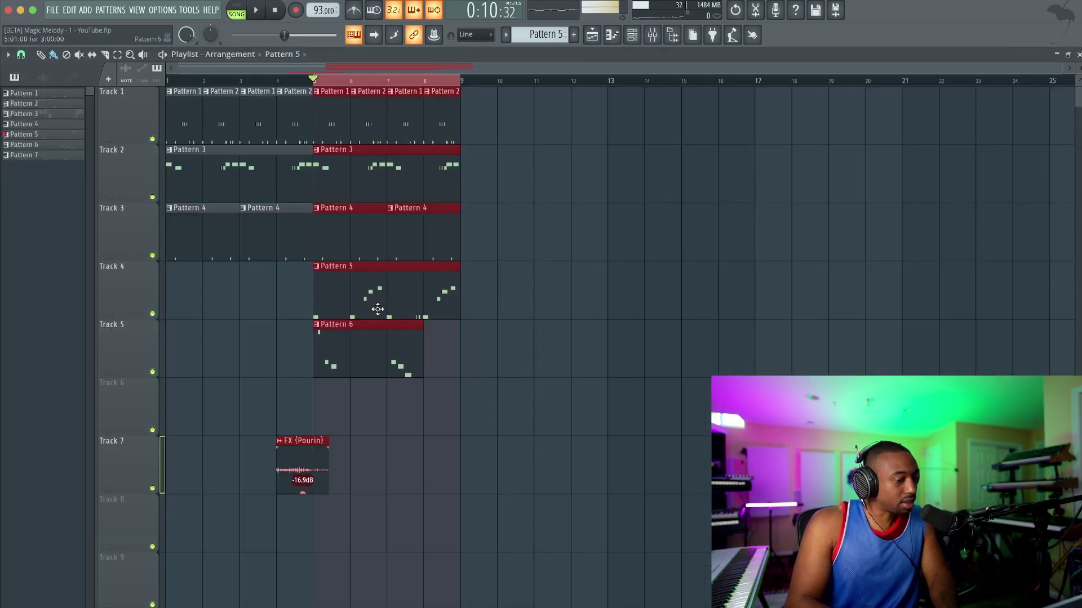
- Select the Ample Guitar SC channel and switch to the empty Pattern 8
click(631, 35)
click(441, 421)
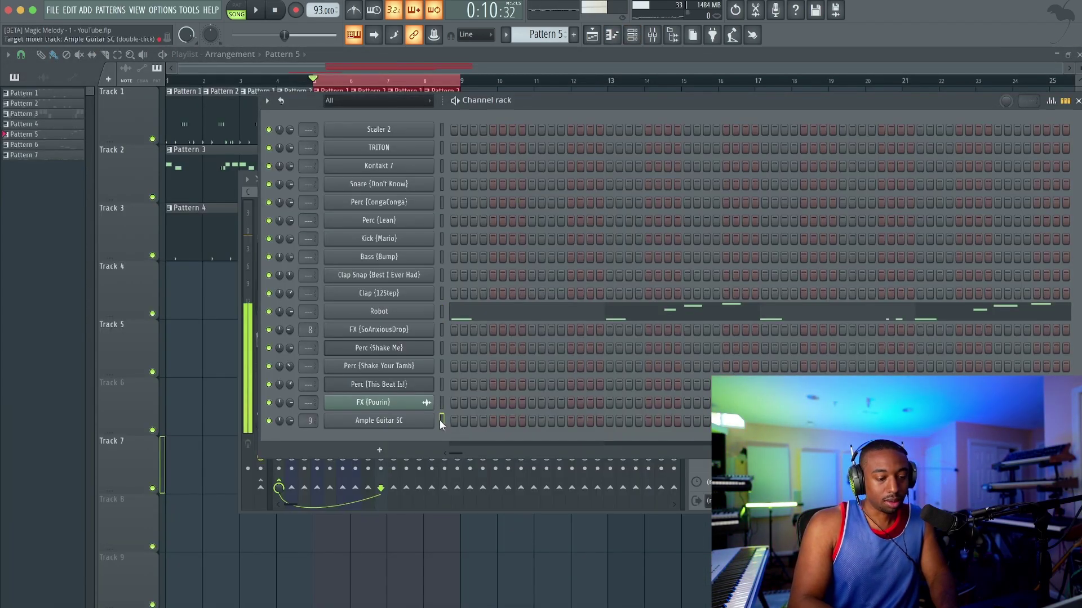
click(542, 35)
click(624, 59)
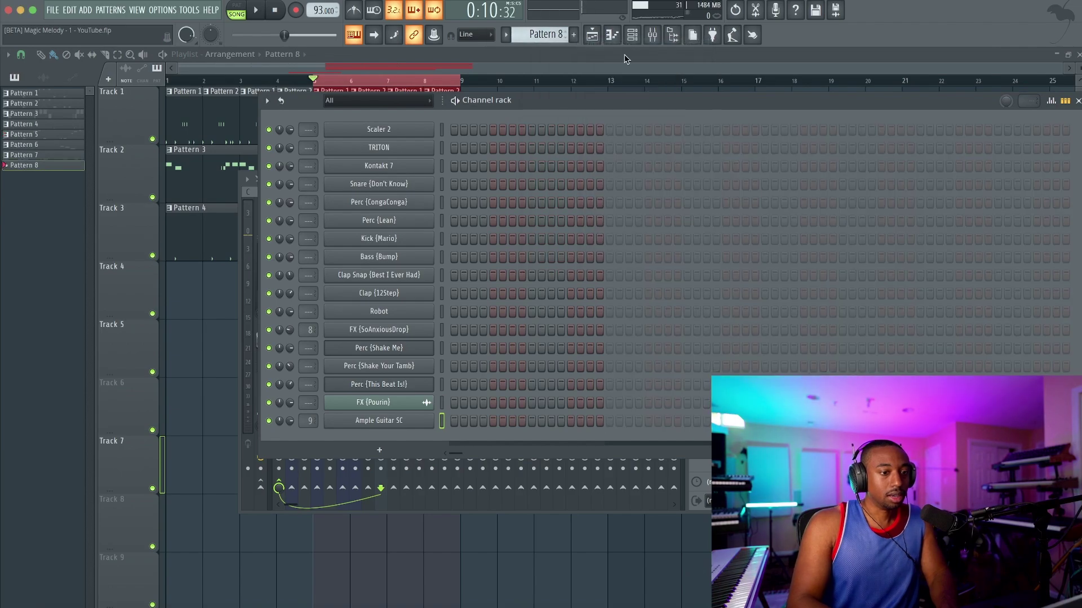
key(F6)
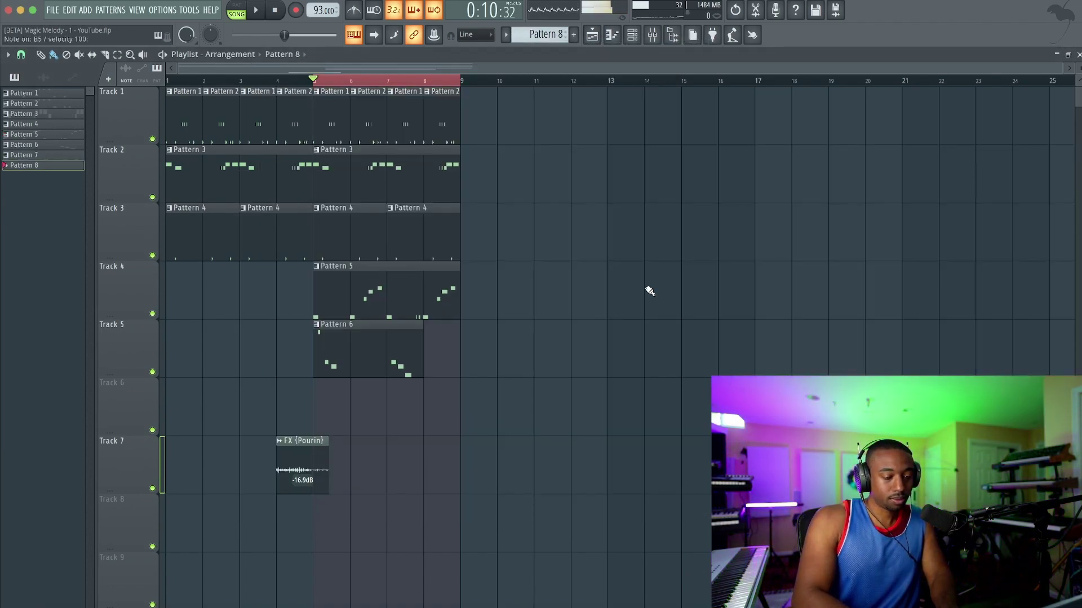
- Record a guitar melody into Pattern 8 over bars 5 to 8, capturing notes and automation
key(r)
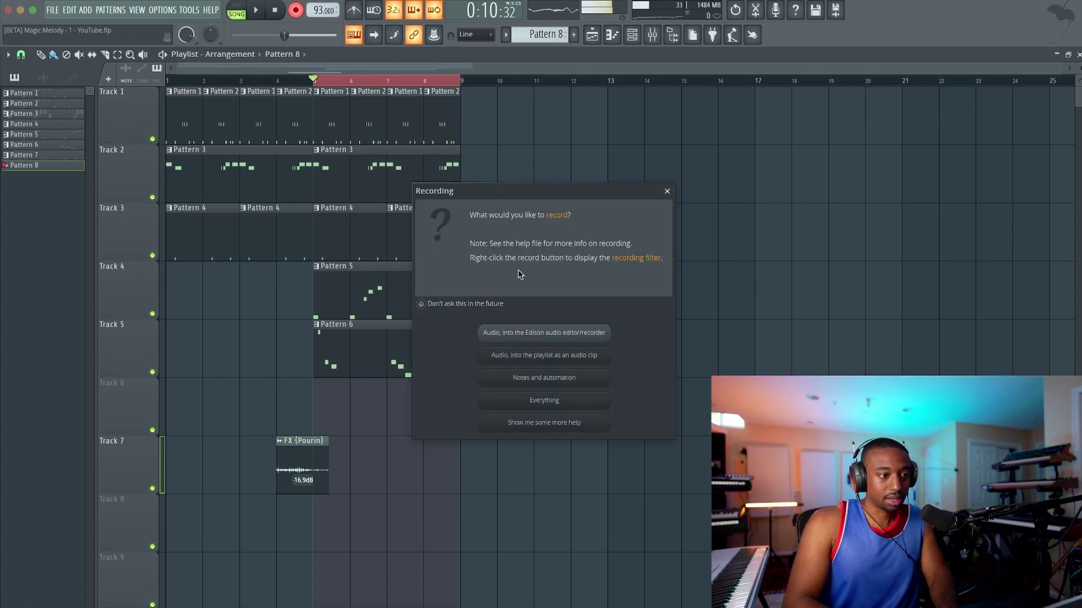
click(552, 380)
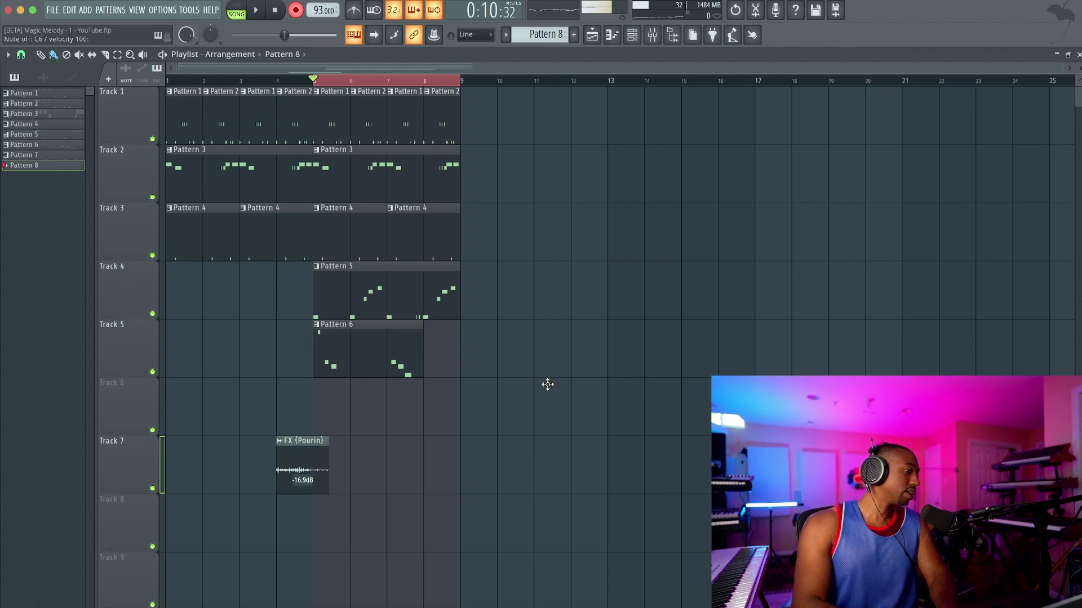
key(space)
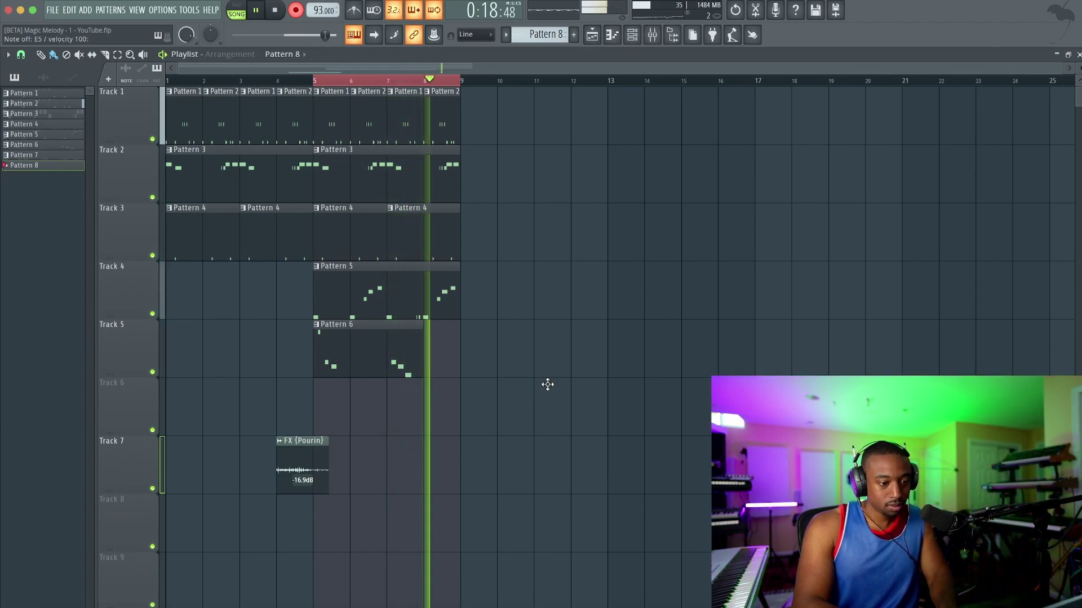
key(space)
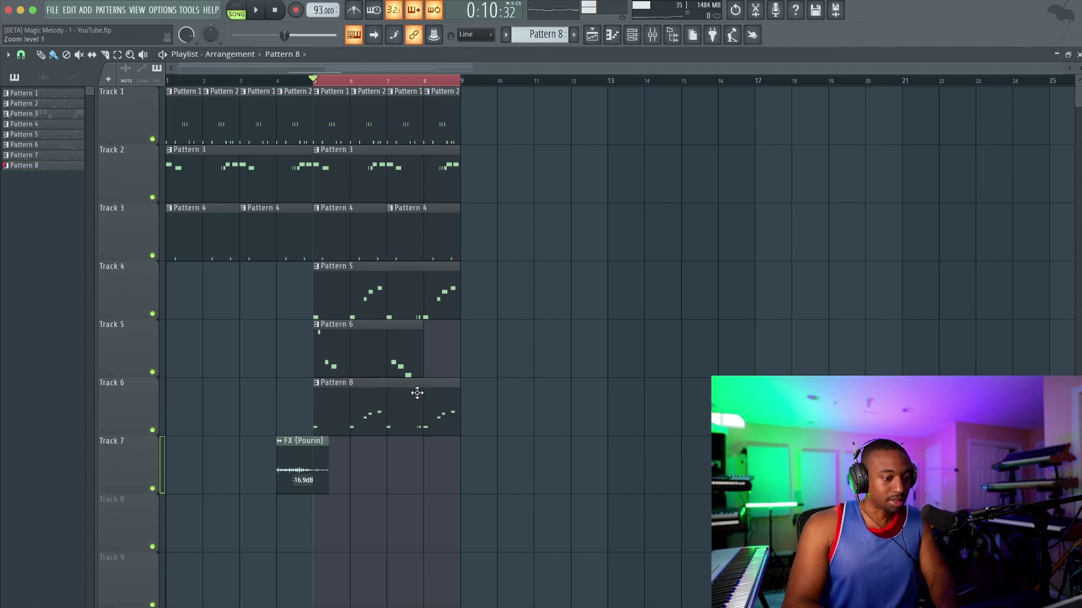
- Examine Pattern 8's recorded guitar notes in the piano roll, play the loop and return to the playlist
double_click(417, 393)
scroll(210, 324, up, 2)
scroll(317, 346, left, 3)
key(space)
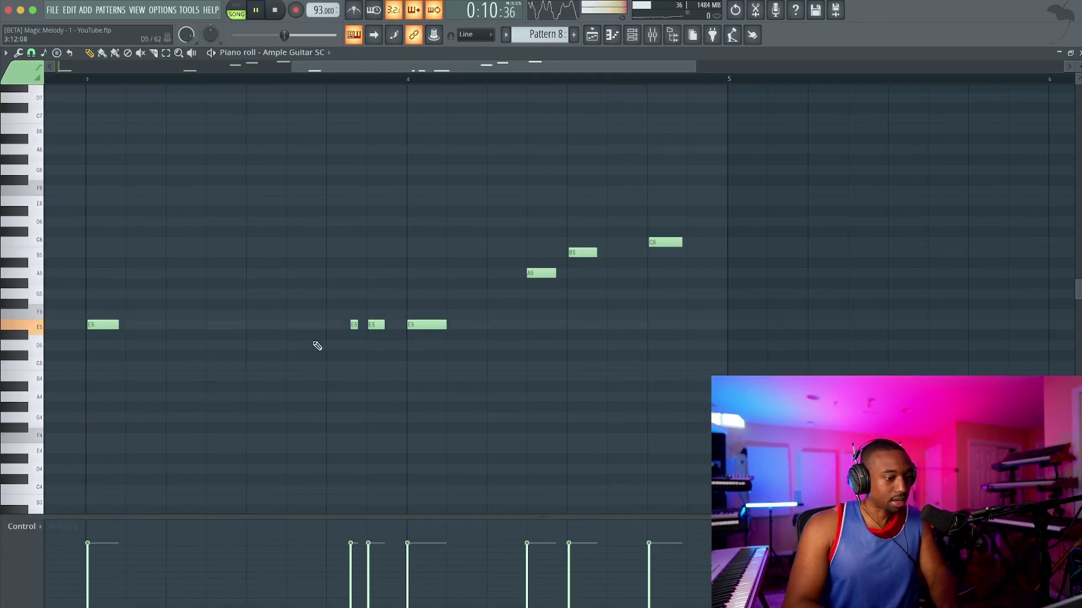
key(space)
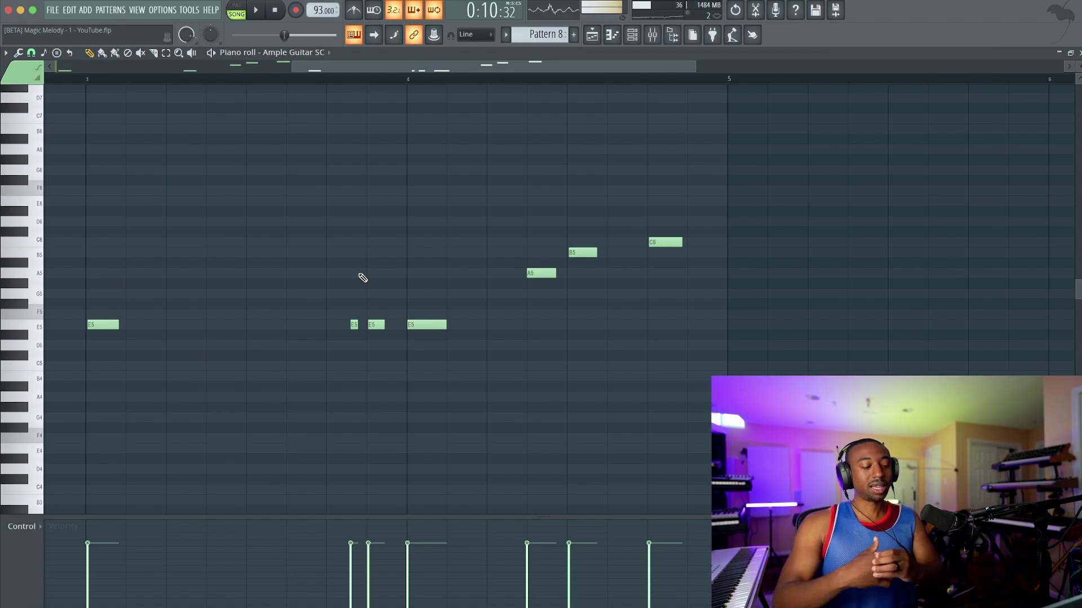
scroll(363, 278, up, 1)
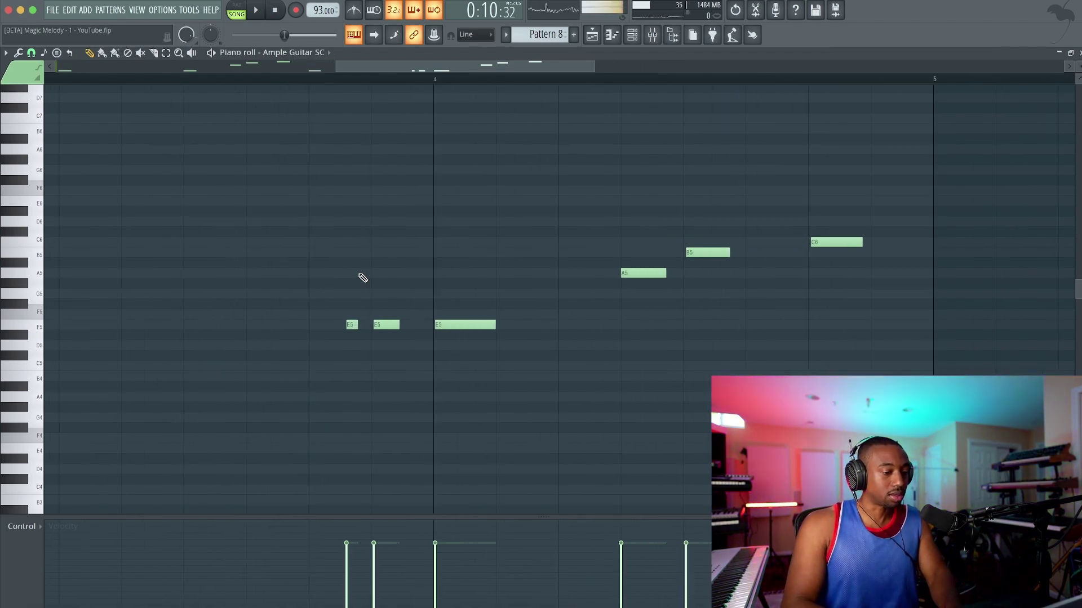
scroll(346, 257, down, 3)
key(space)
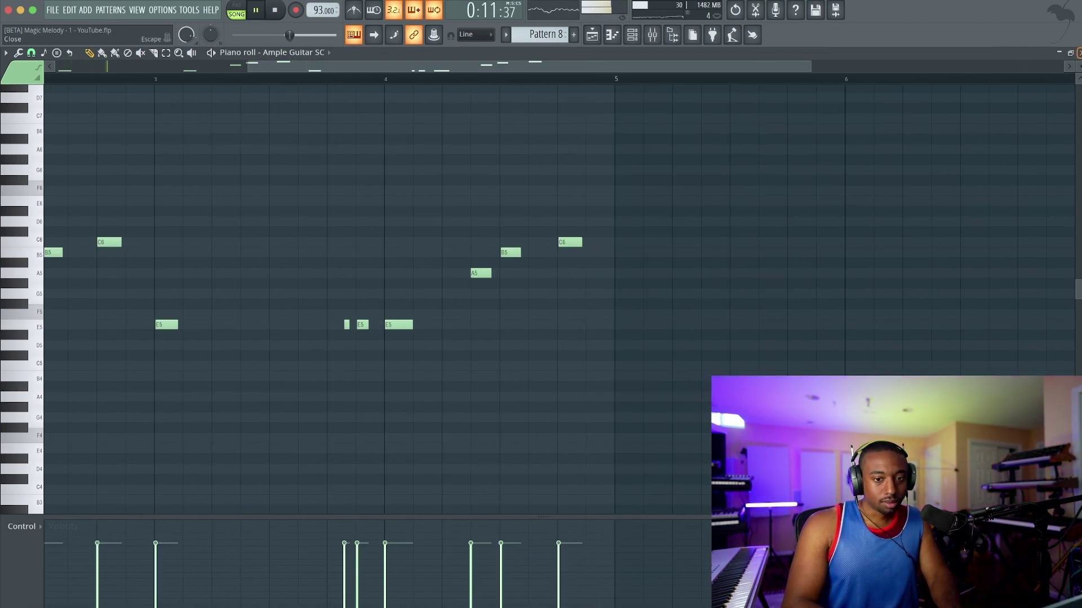
click(1078, 52)
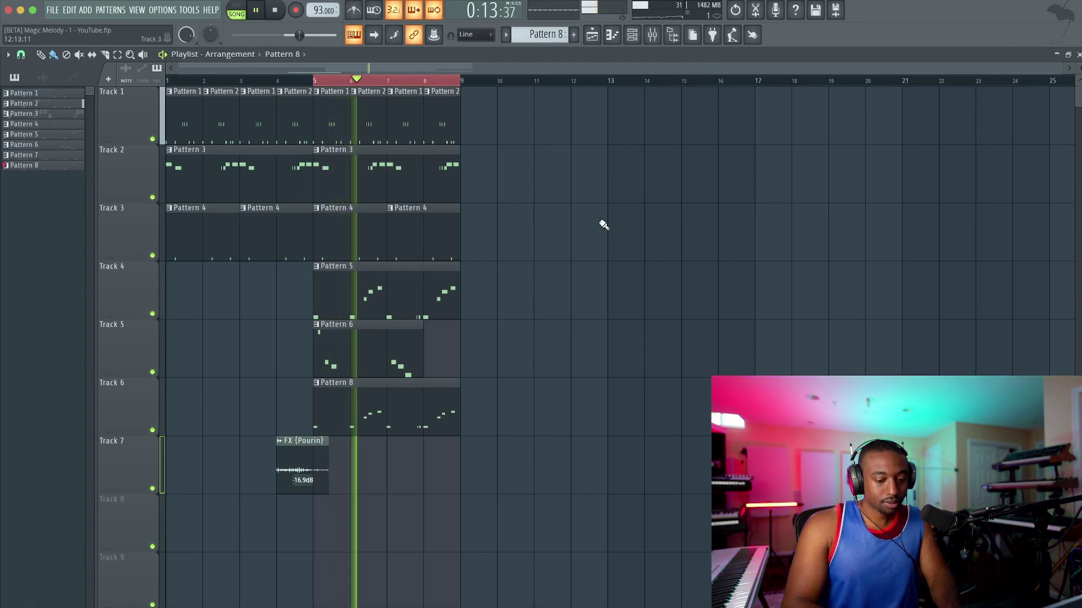
- Create Pattern 9 and play the loop from bar 5 to rehearse another guitar part
click(633, 35)
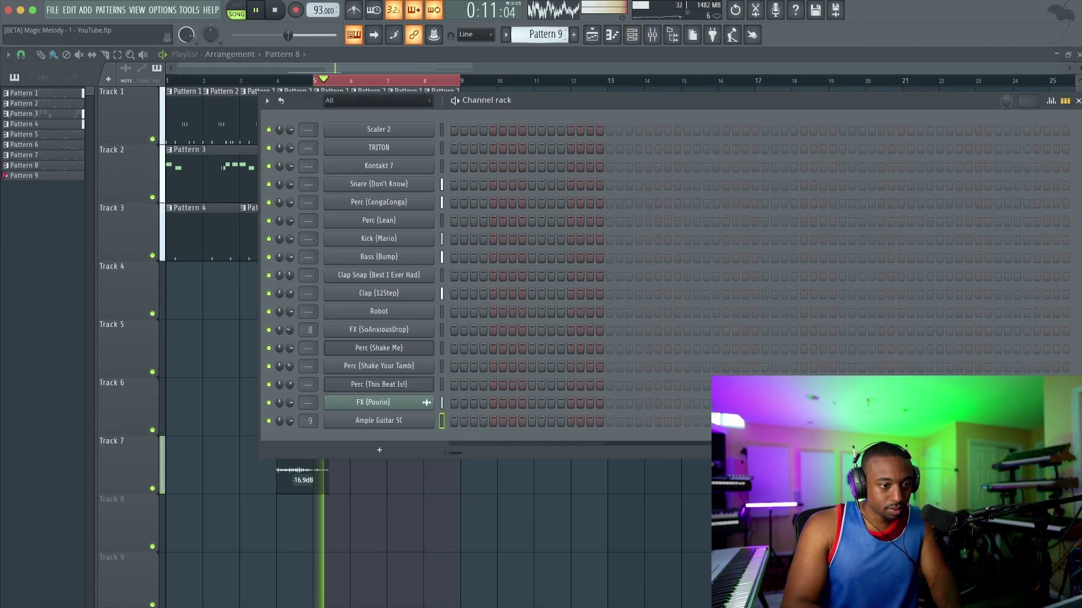
key(space)
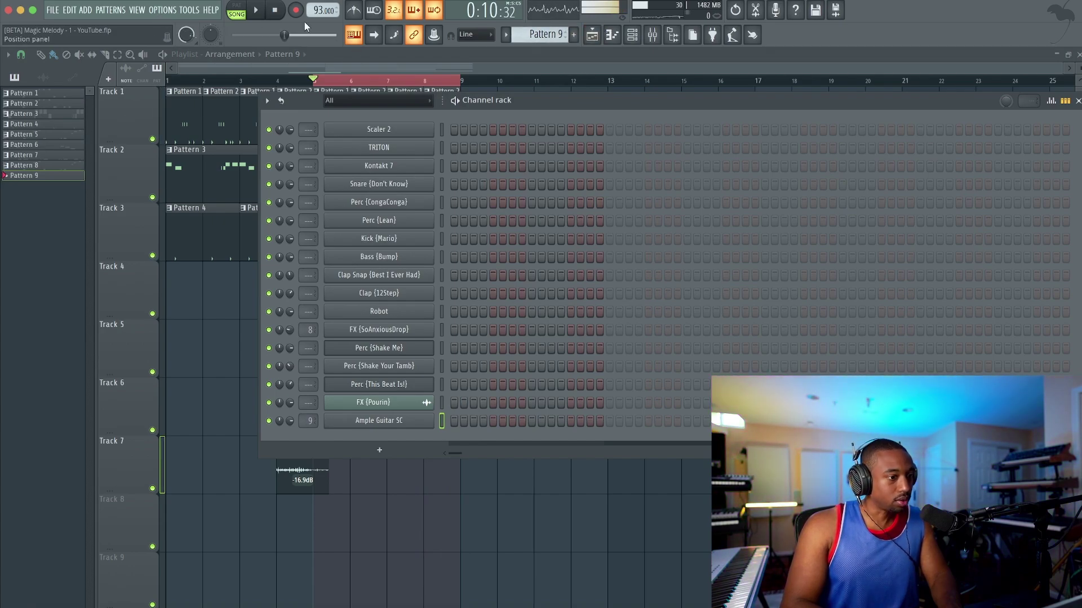
click(461, 463)
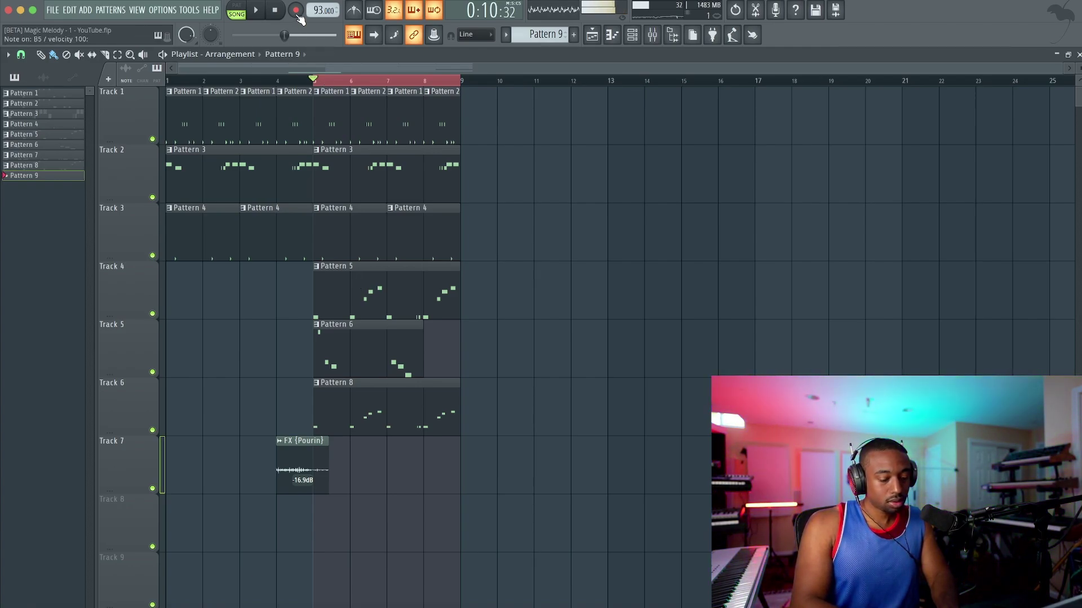
key(space)
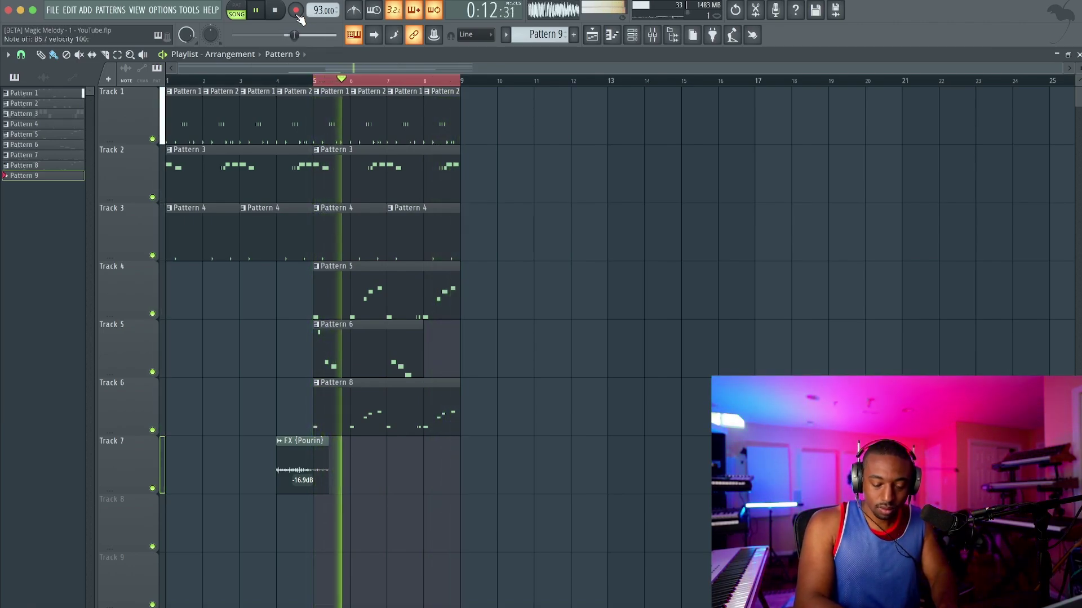
key(space)
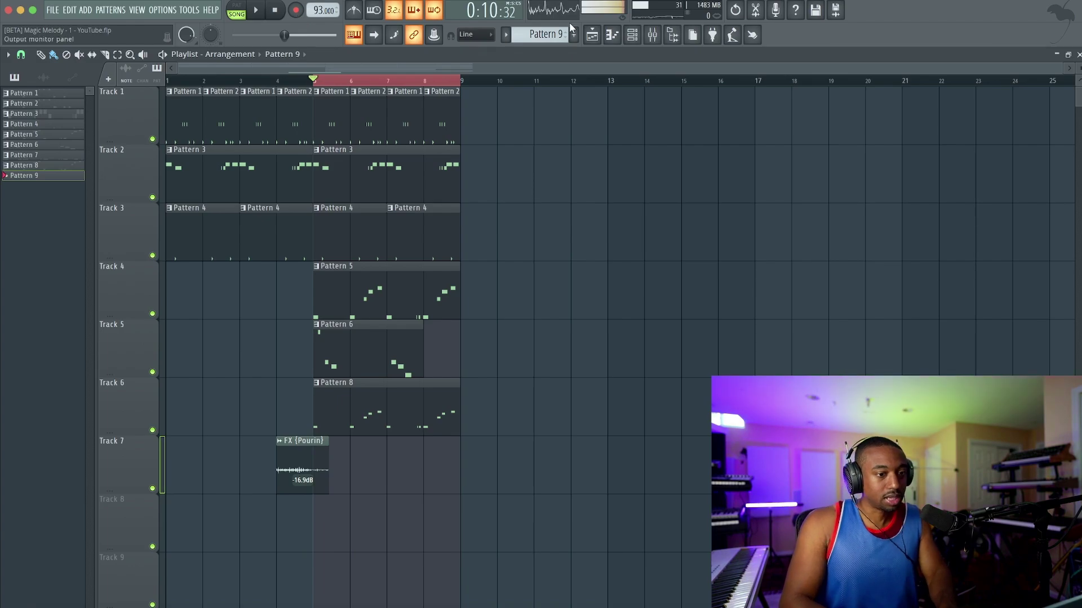
- Open the Ample Guitar SC instrument, audition guitar notes over the loop and close the instrument
click(631, 34)
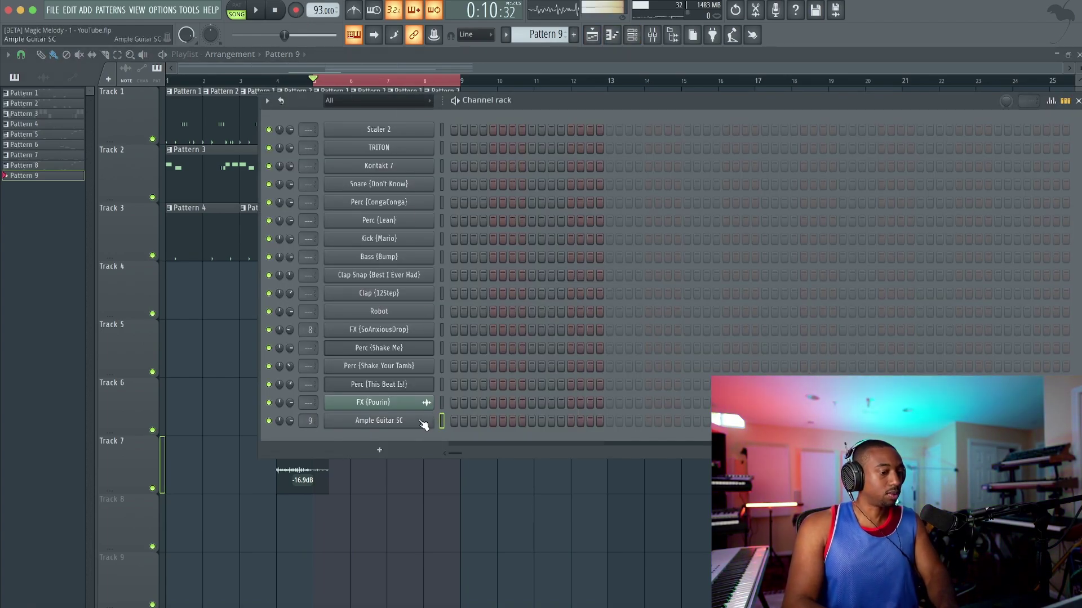
click(423, 422)
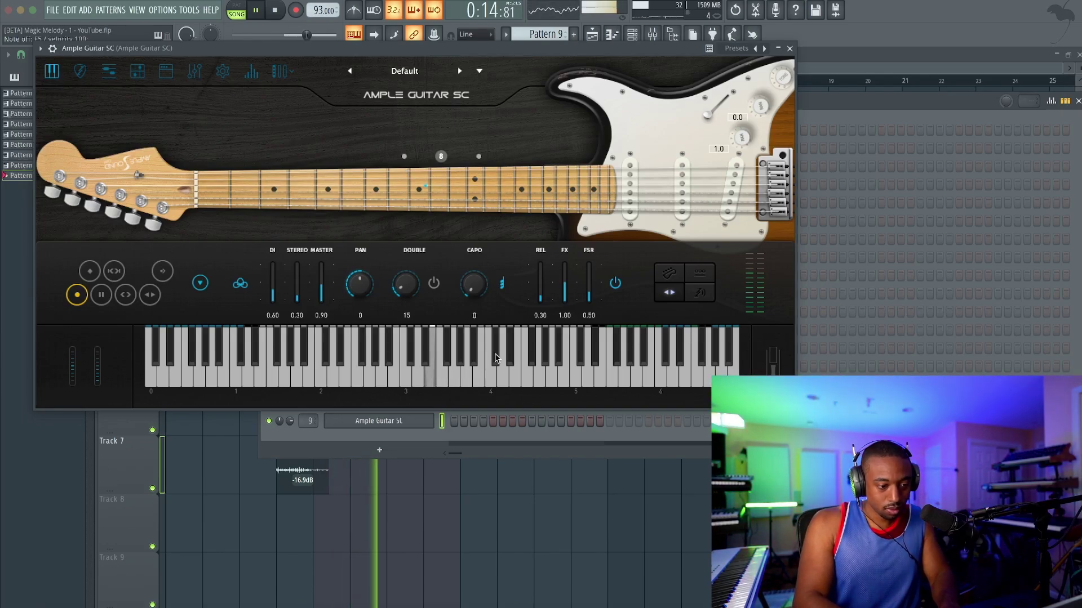
key(space)
click(789, 46)
- Clone the Ample Guitar SC channel and close the copy's instrument window
right_click(431, 421)
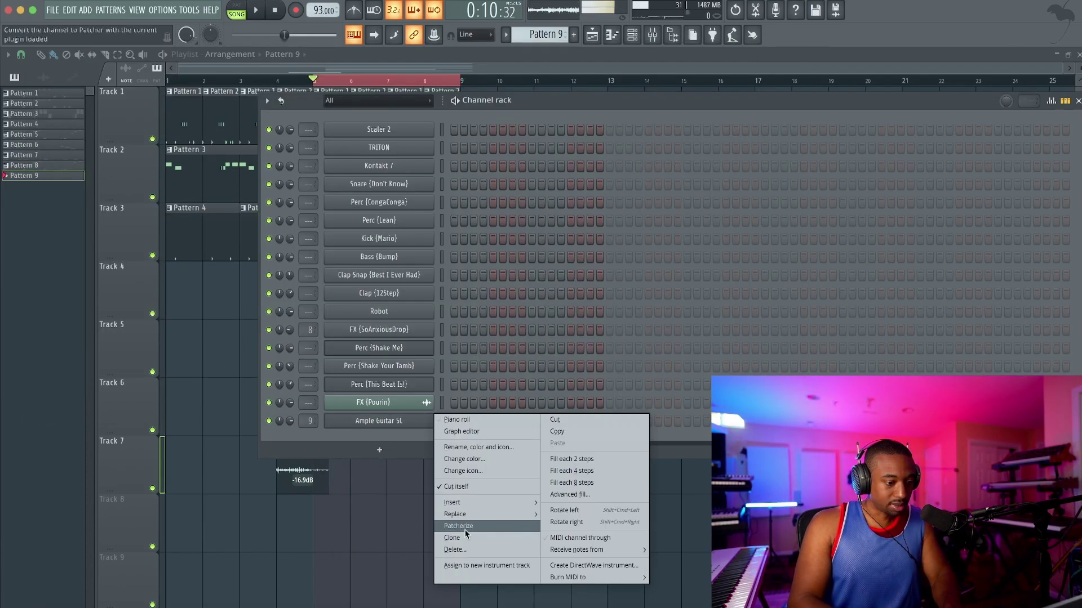
click(453, 538)
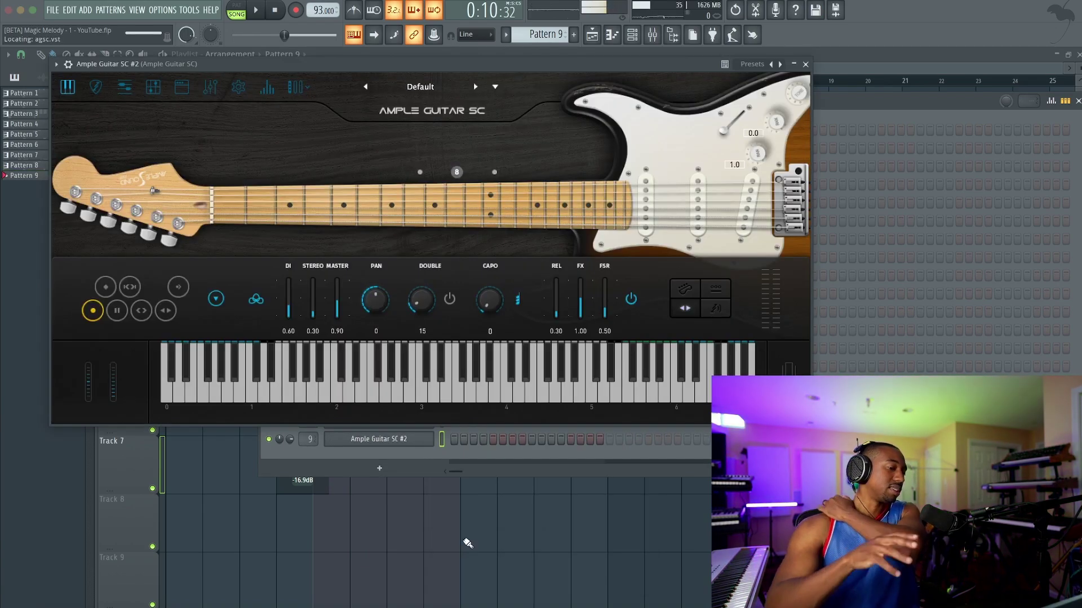
click(807, 64)
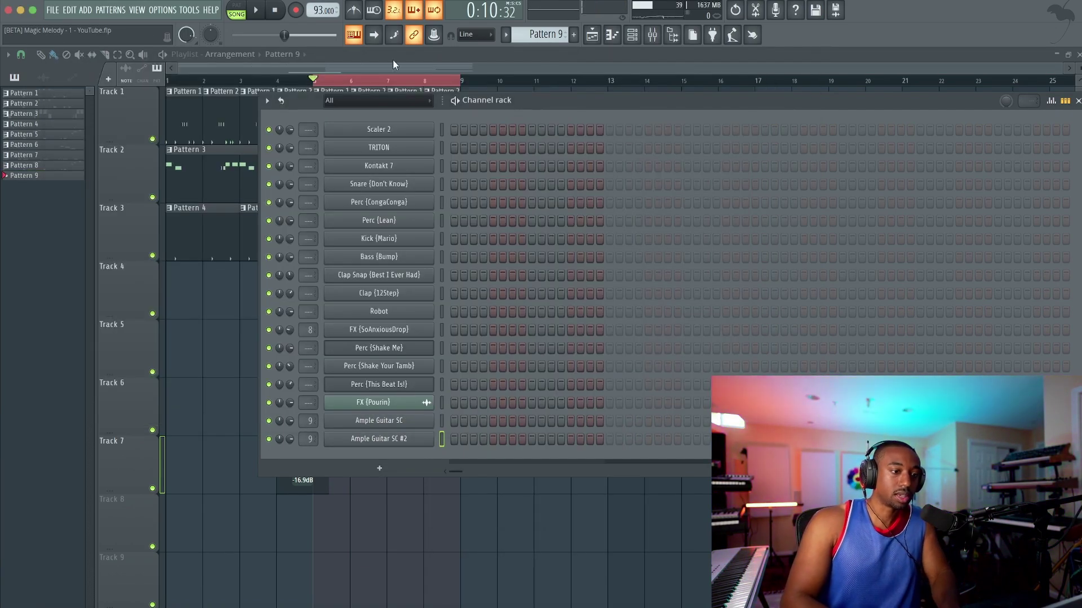
- Record a short part with the cloned guitar into Pattern 9 at bar 5, capturing notes and automation
key(r)
click(543, 378)
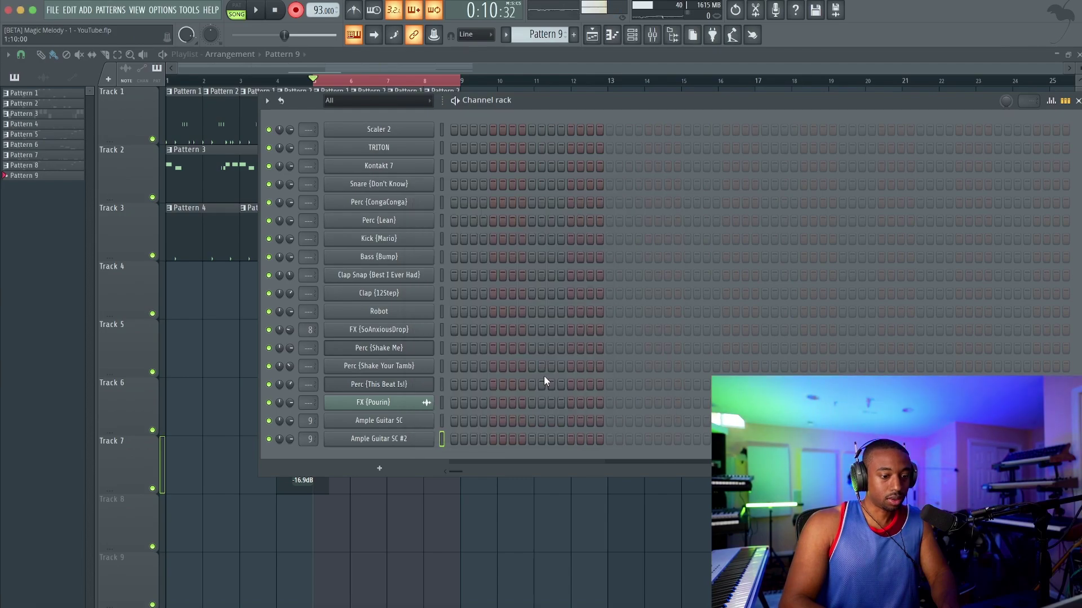
key(space)
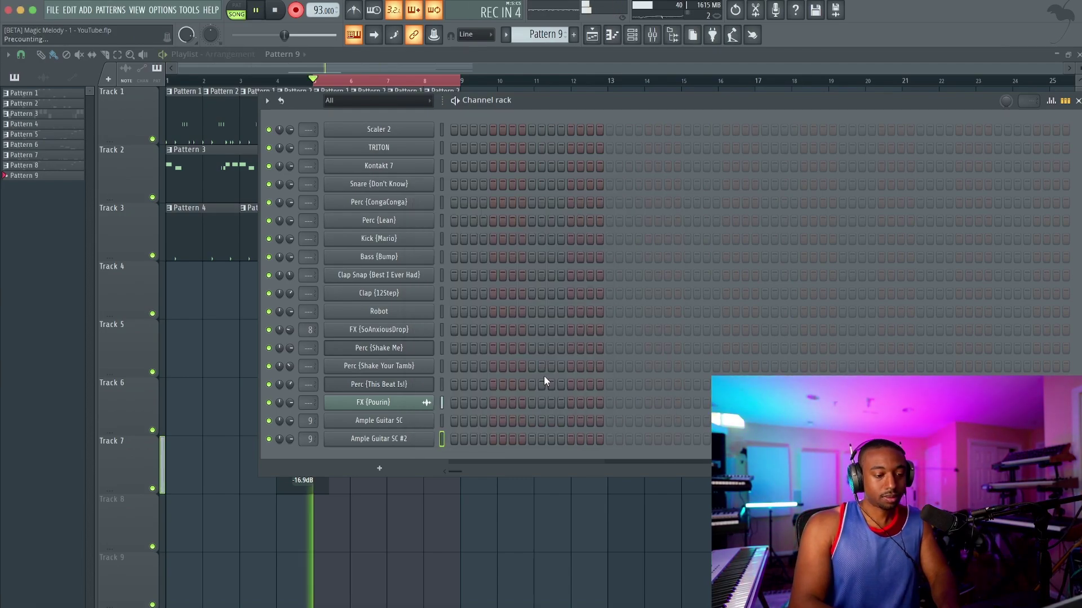
click(530, 510)
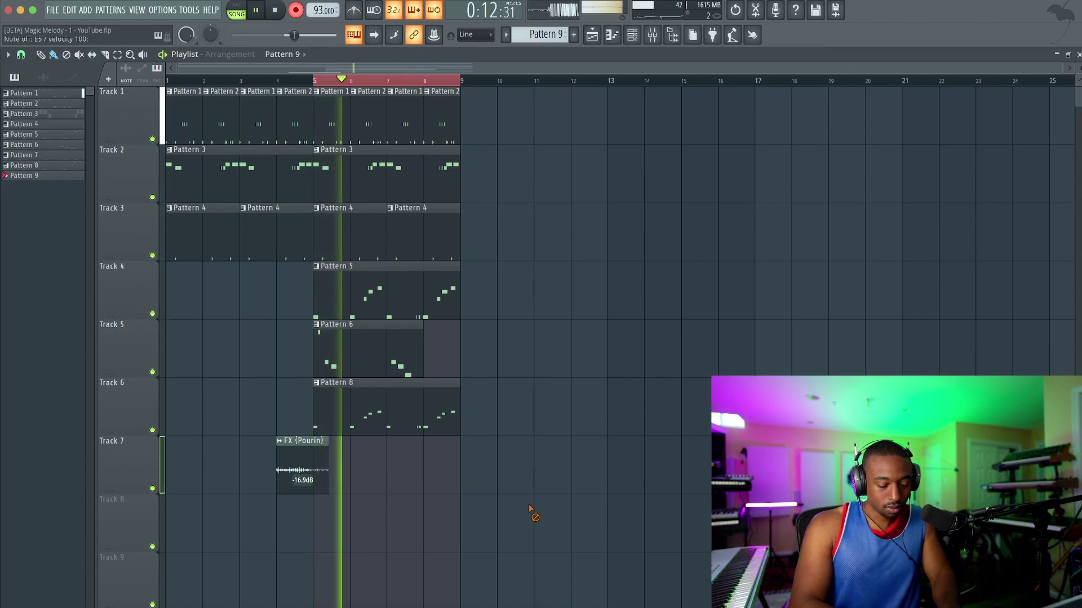
key(space)
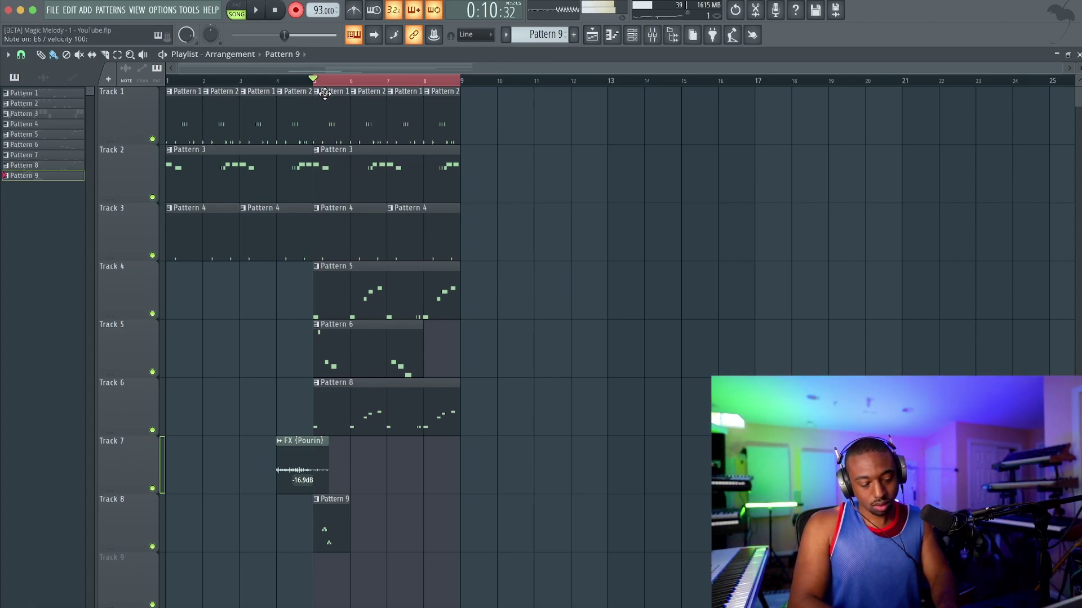
- Audition Pattern 8's guitar notes alone in pattern mode and, back in song mode, within the full loop from bar 5
key(space)
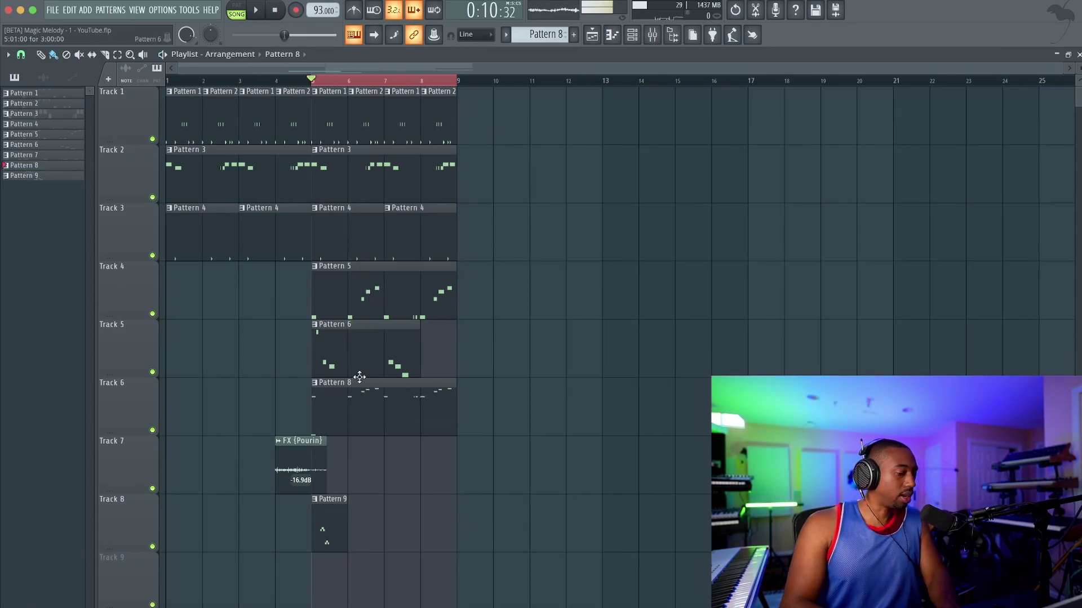
double_click(355, 415)
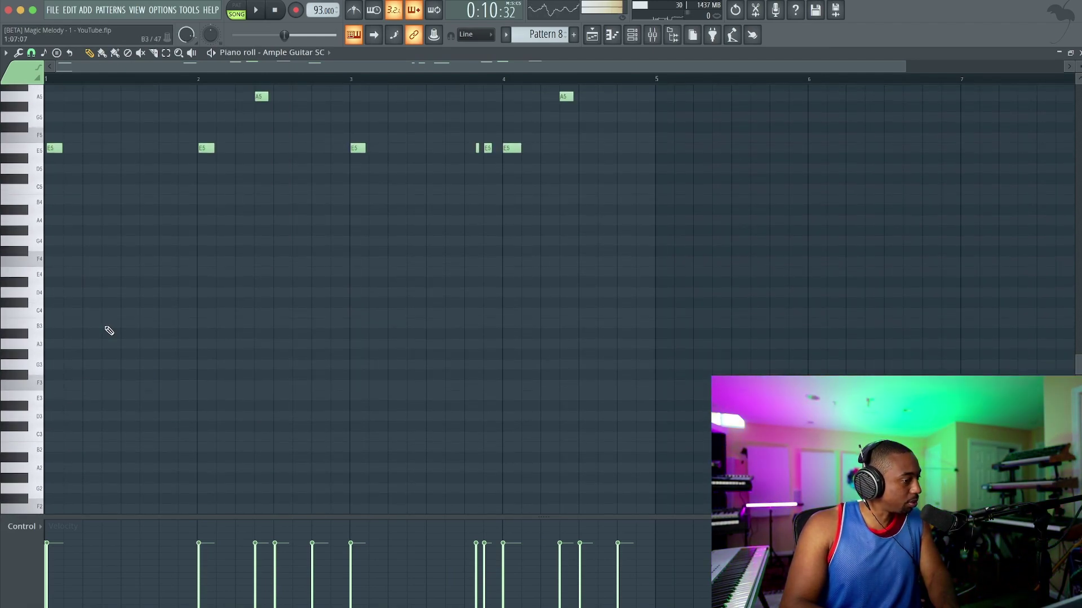
click(231, 9)
key(space)
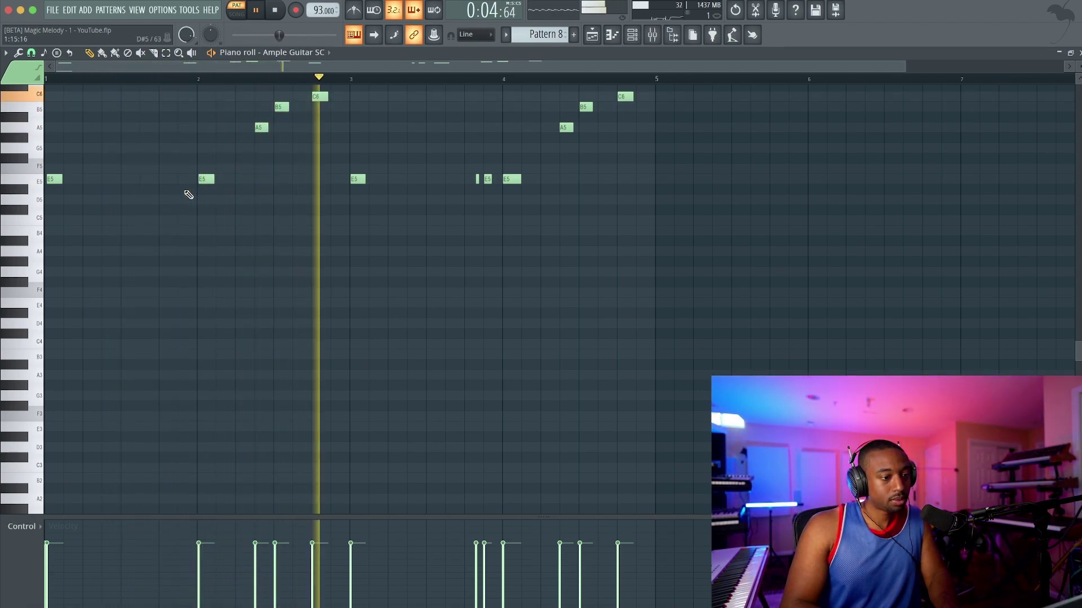
key(space)
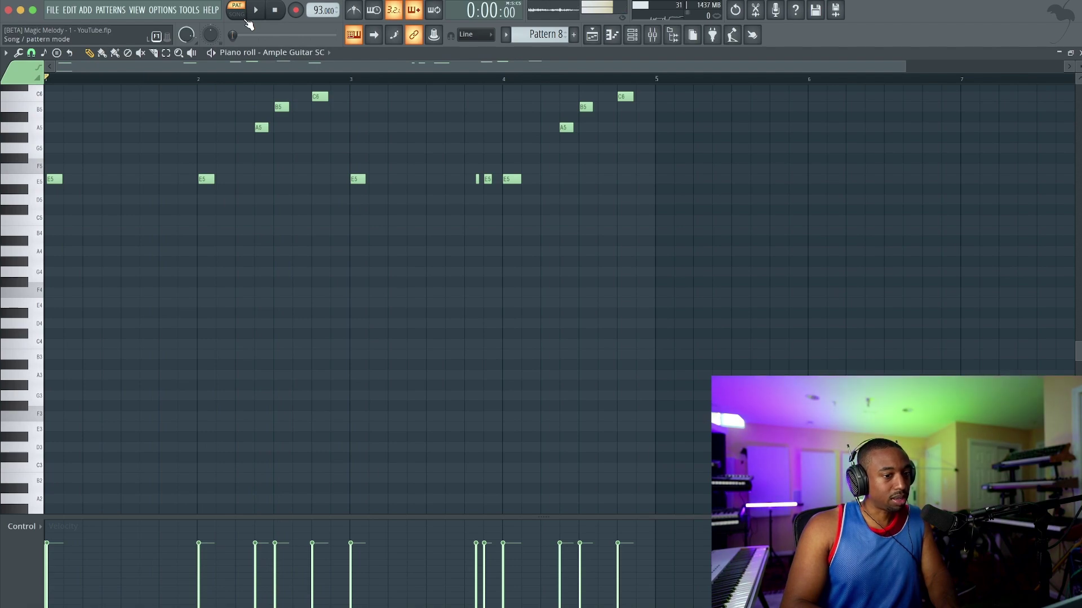
click(246, 21)
key(F5)
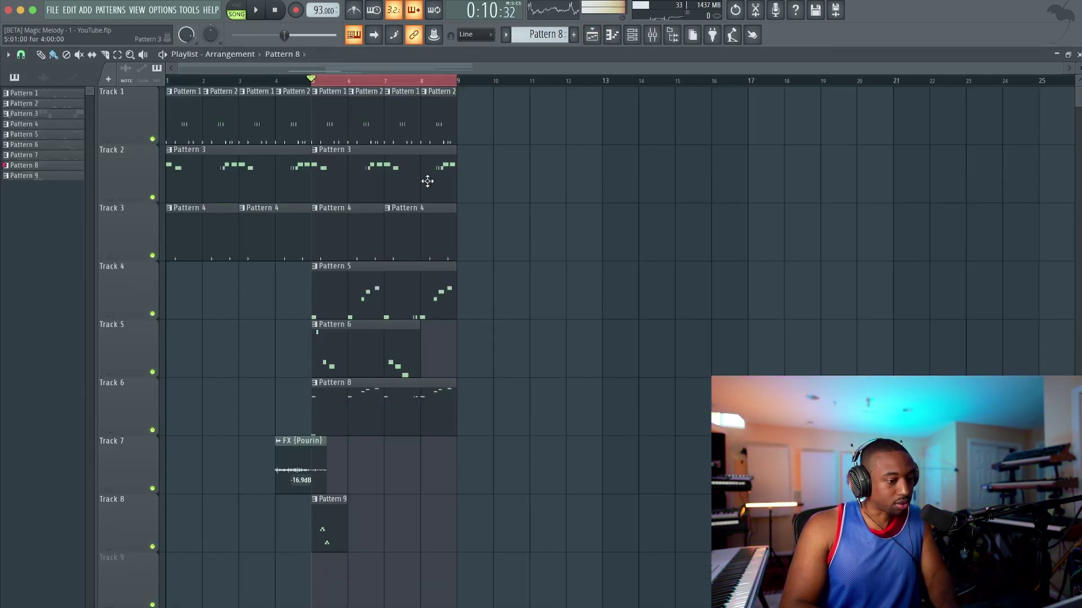
key(space)
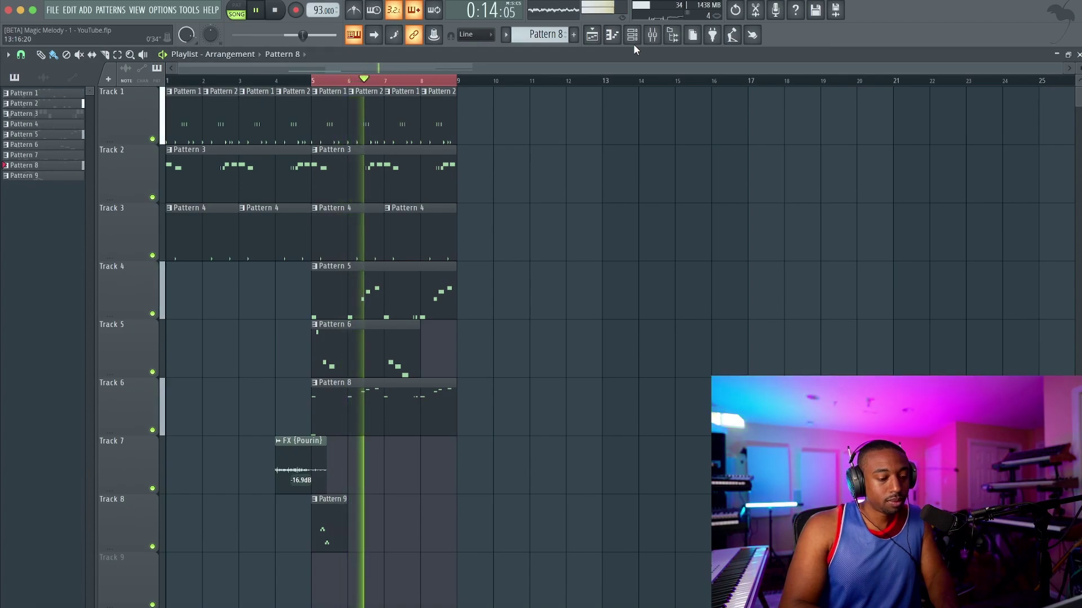
key(space)
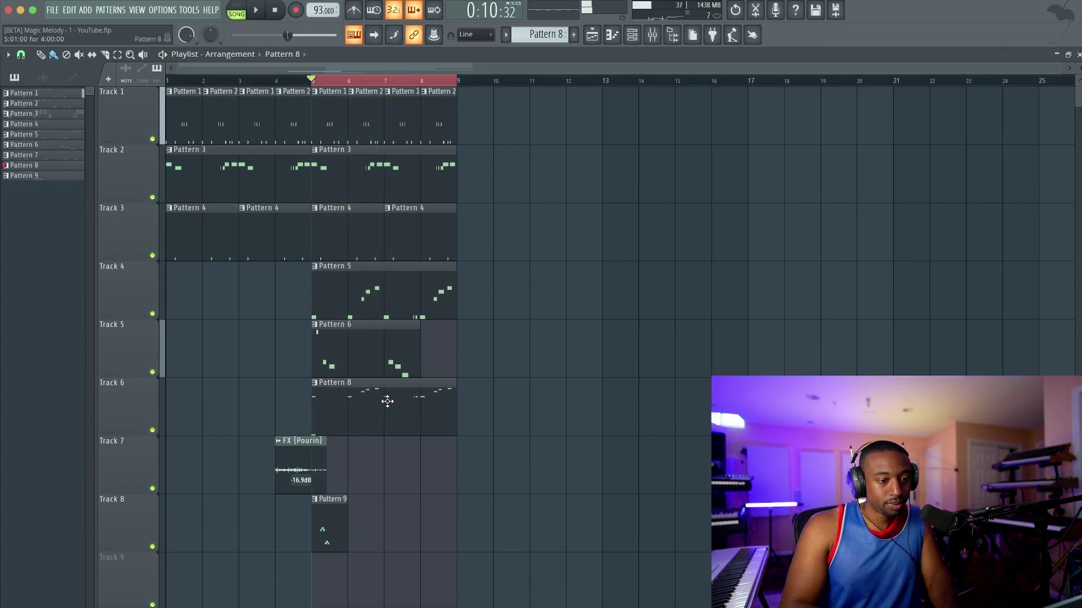
- Check the hammer-on and pull-off articulation in the Ample Guitar SC #2 instrument and close its window and the channel rack
click(632, 40)
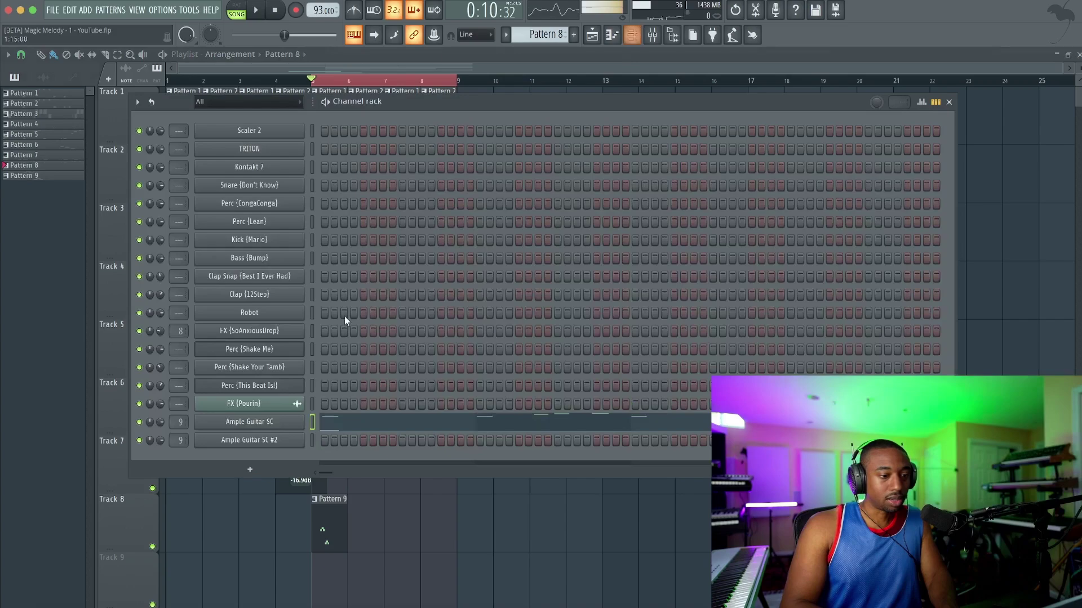
click(271, 440)
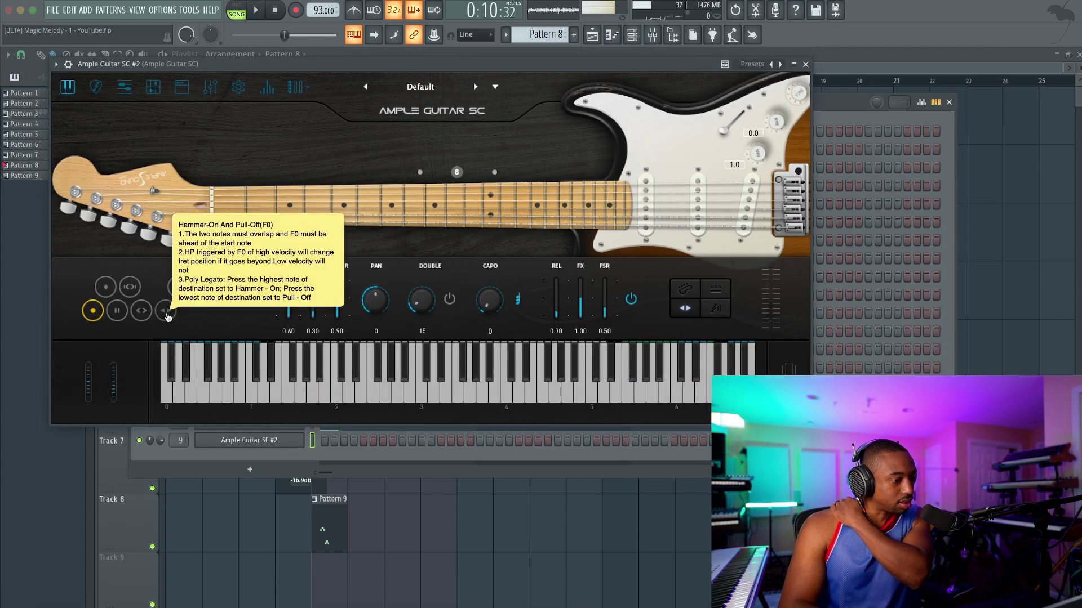
click(806, 64)
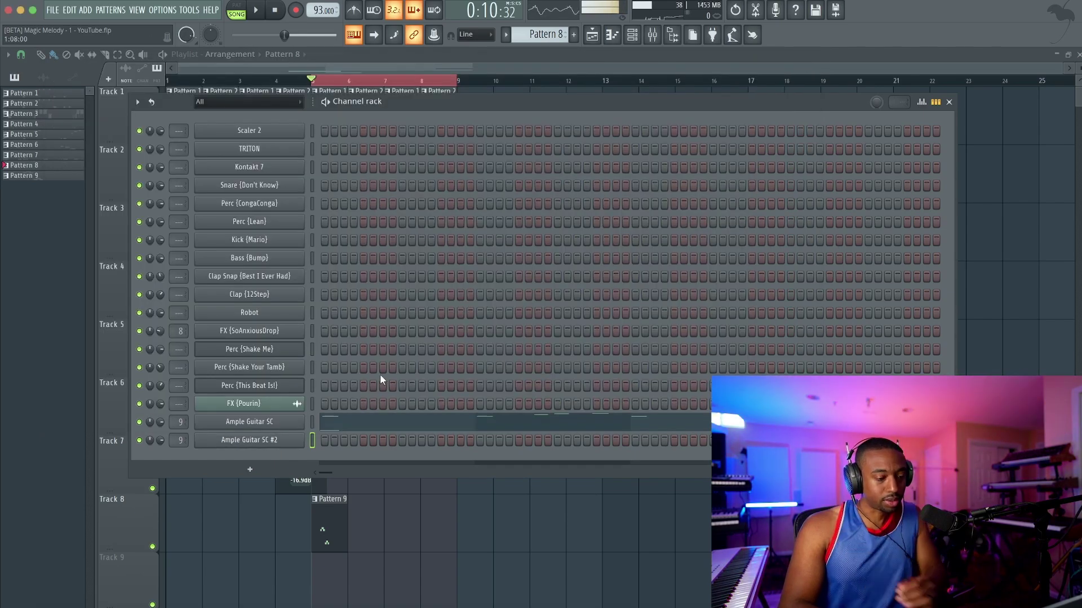
key(F6)
- Add an F2 keyswitch note about 1.25 bars long at the start of Pattern 9 for the Ample Guitar SC #2 part
double_click(329, 528)
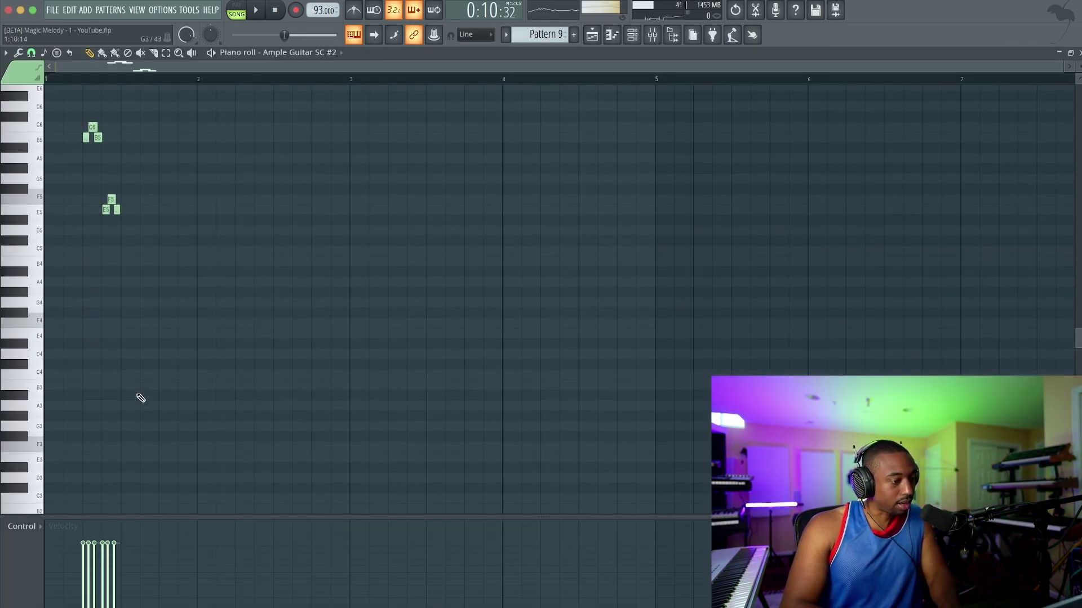
scroll(140, 396, down, 4)
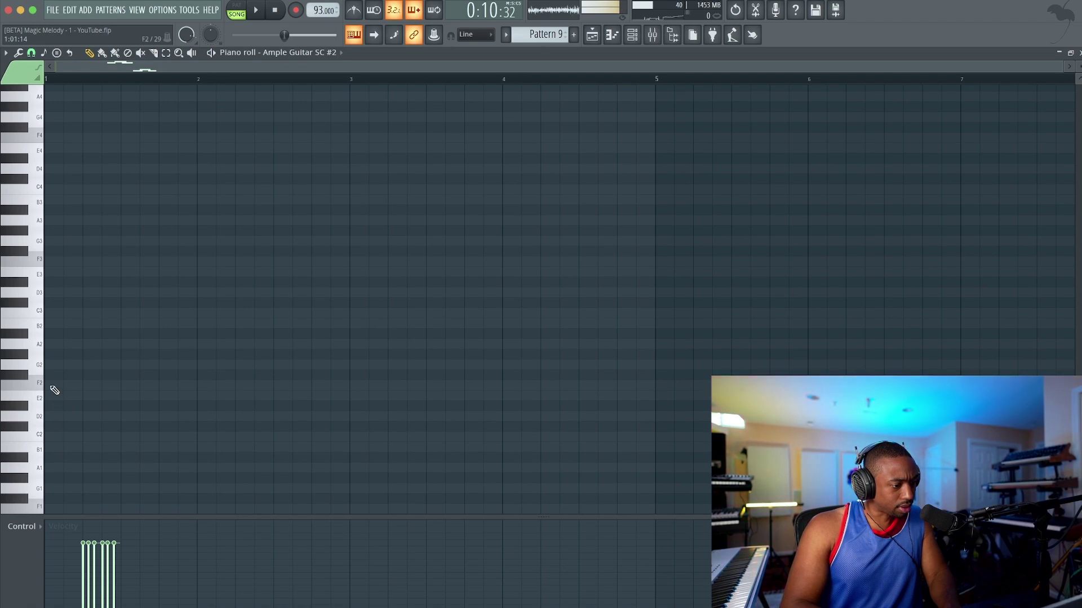
drag(56, 386, 244, 385)
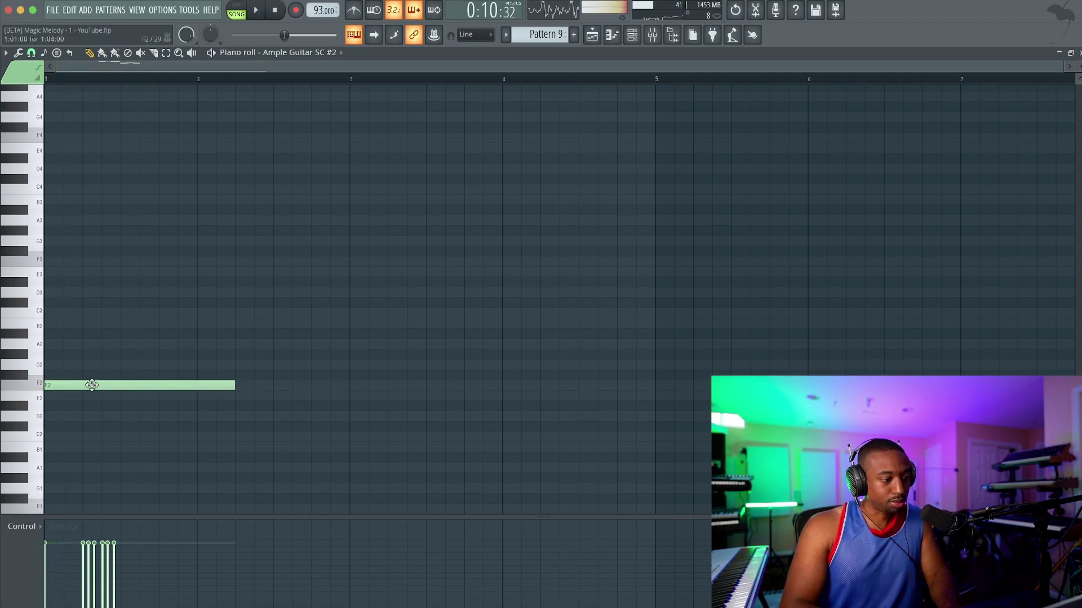
scroll(96, 389, up, 3)
scroll(68, 449, up, 3)
scroll(68, 449, down, 2)
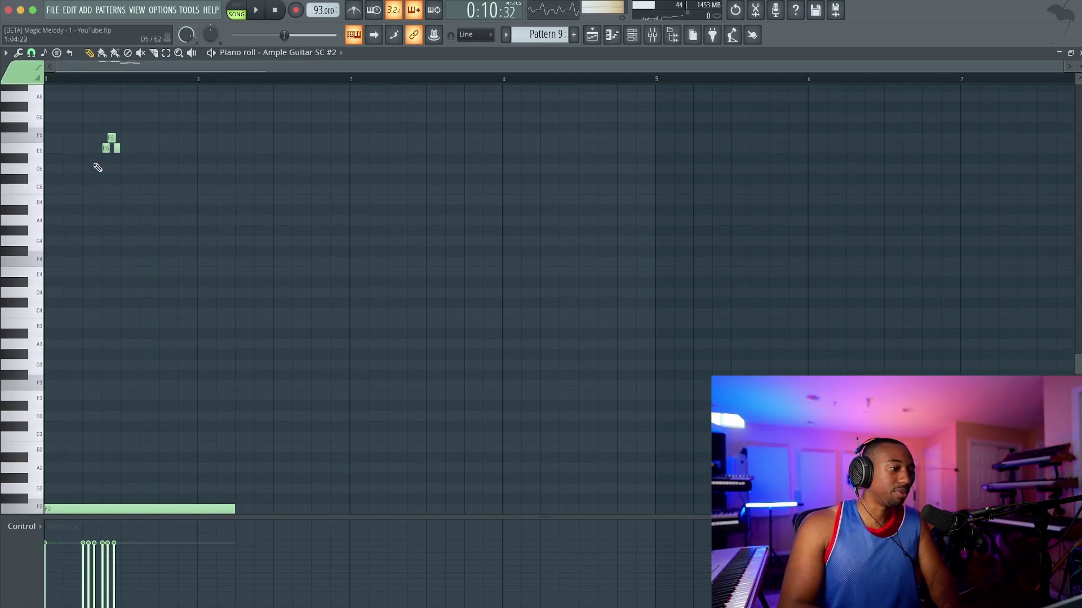
scroll(115, 130, up, 4)
- Play the loop to hear Pattern 9 with its keyswitch note, return to the playlist and stop playback
key(space)
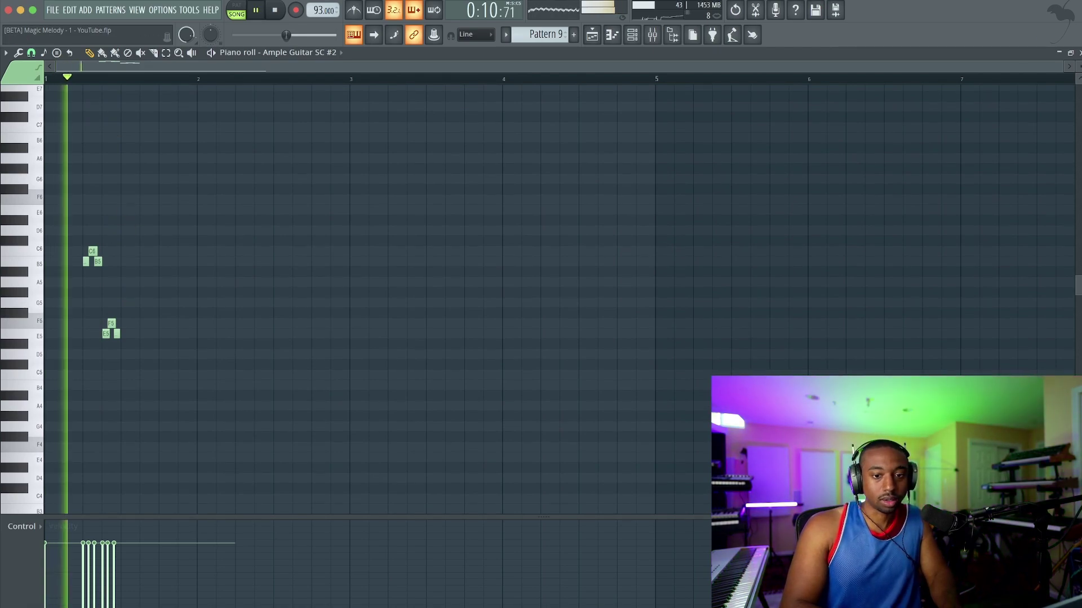
key(F5)
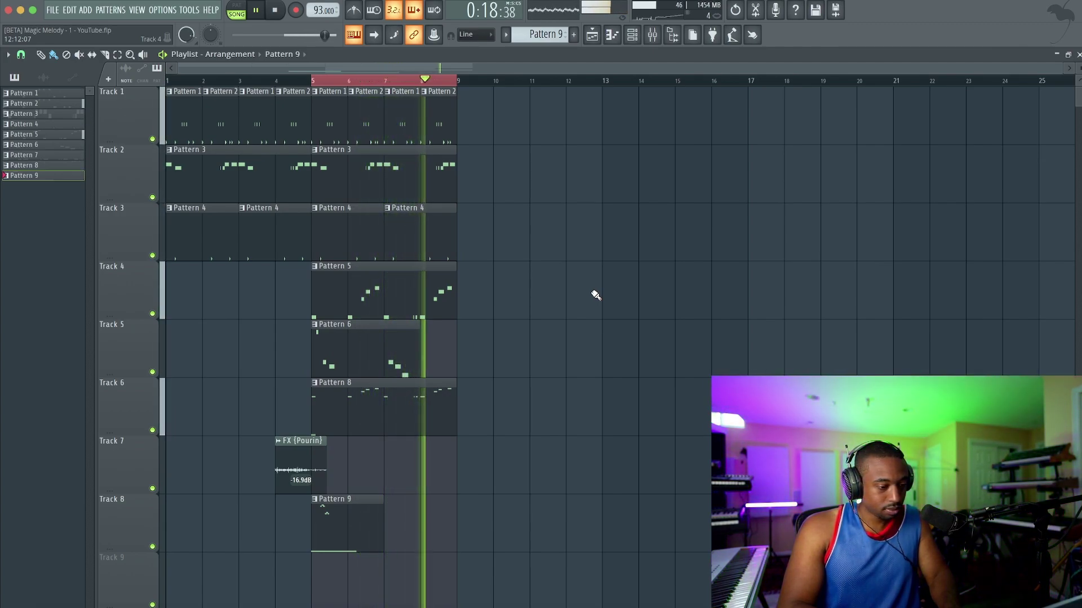
key(space)
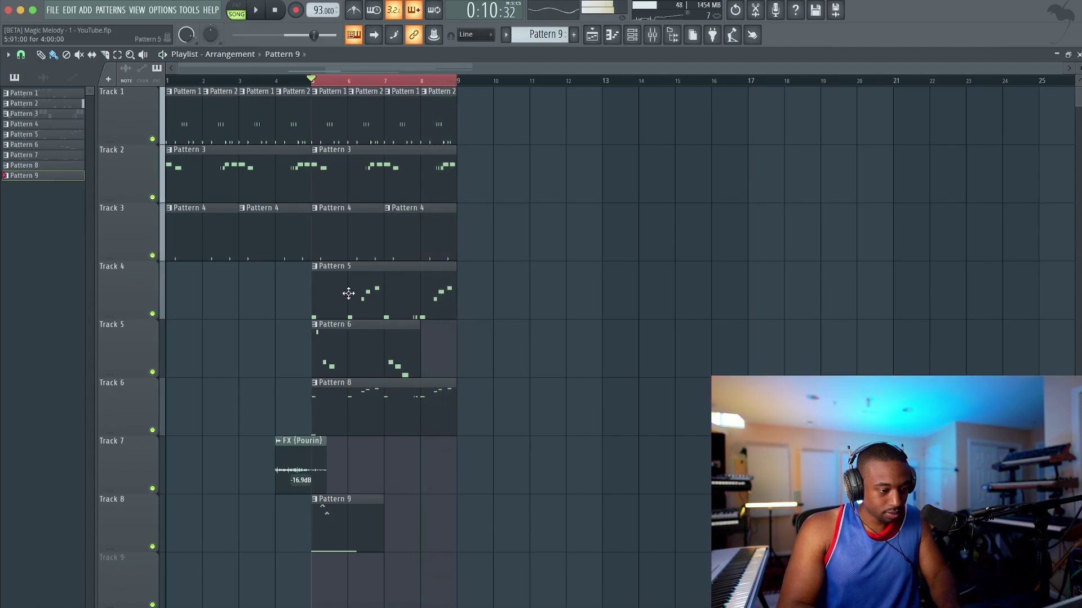
- Open Pattern 5's Robot notes and examine the rising phrase in bar 2 by selecting its C5, F5 and G5 notes
double_click(348, 290)
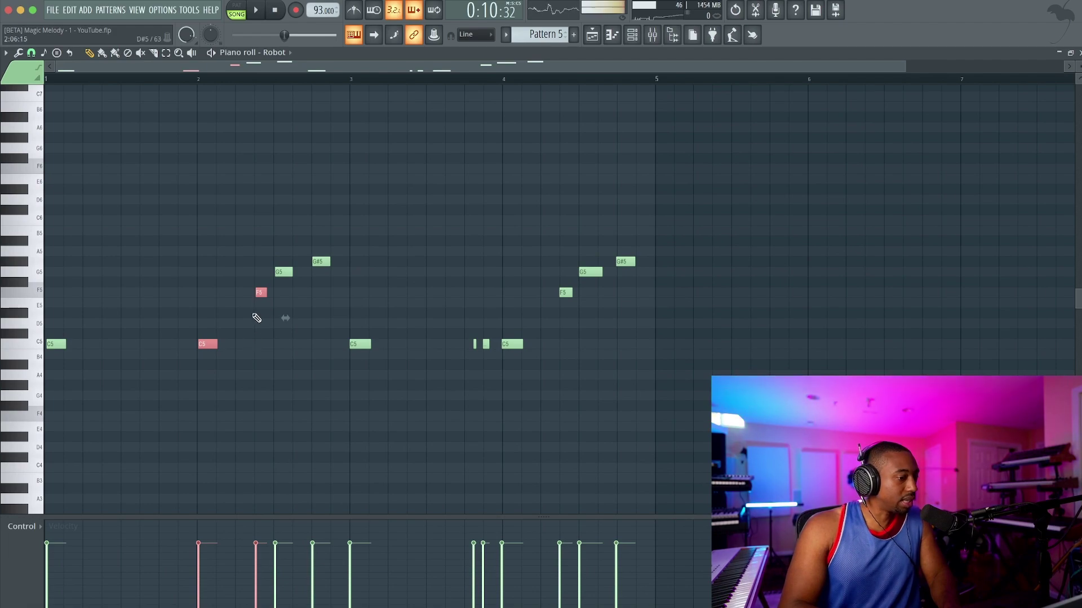
ctrl+click(279, 272)
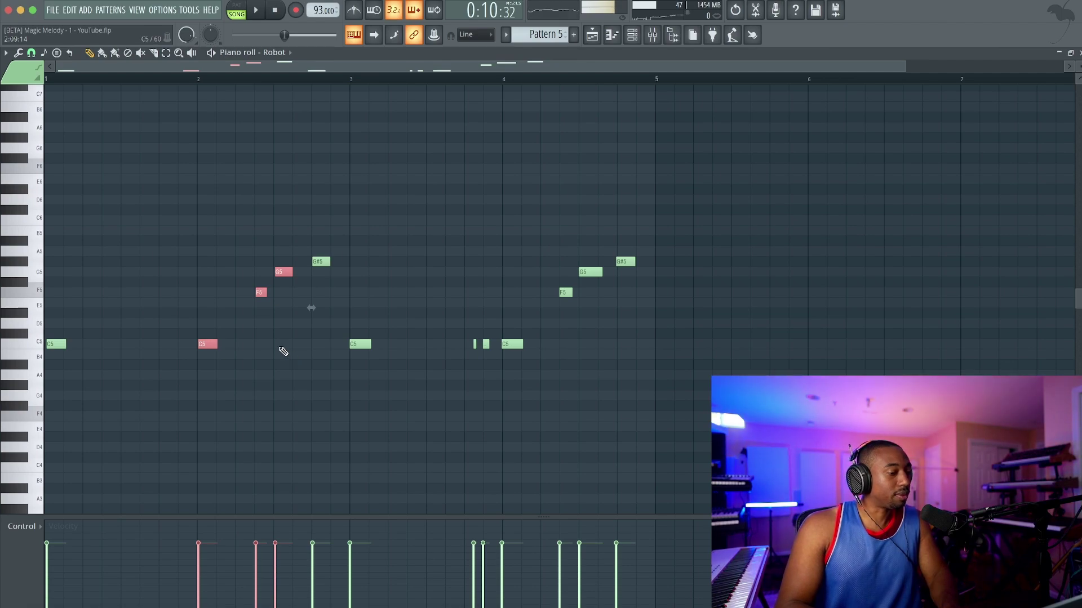
drag(296, 370, 202, 258)
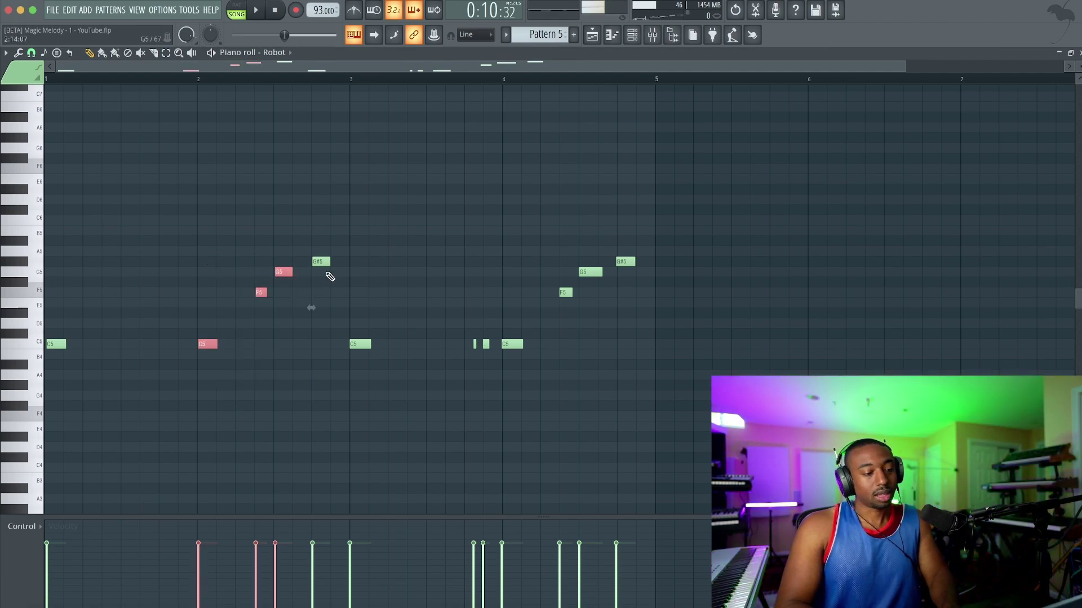
ctrl+click(320, 262)
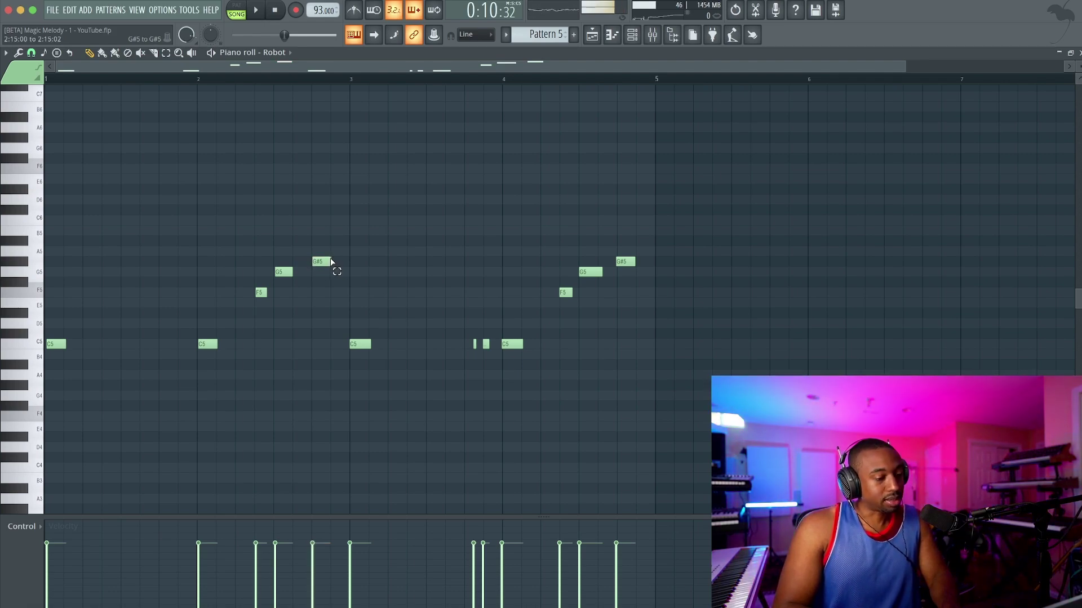
- Play the loop while following the Robot notes of Pattern 5, close the piano roll and stop playback
key(space)
right_click(307, 305)
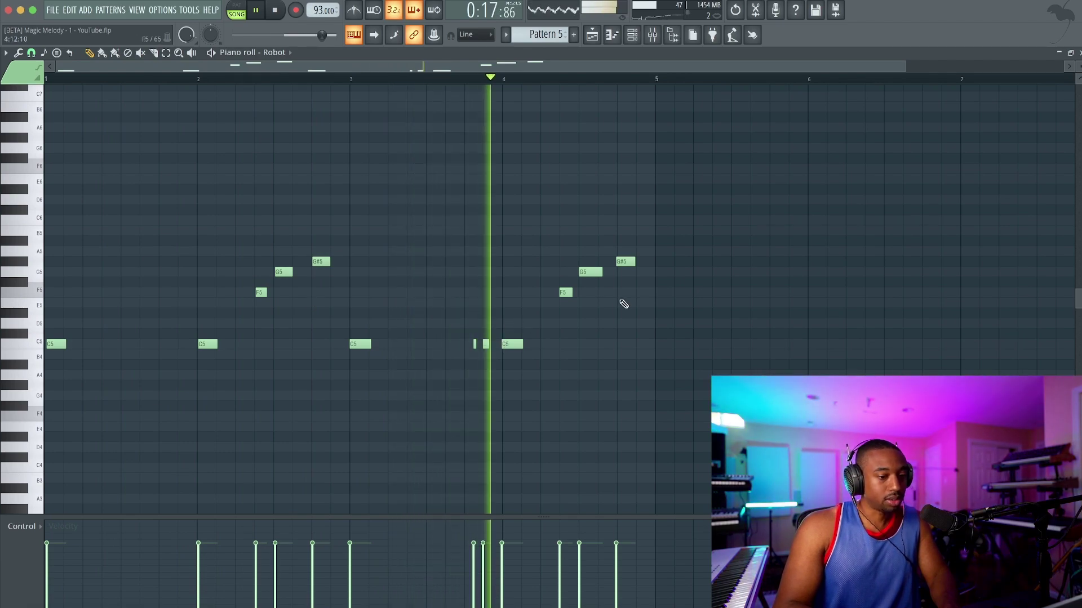
click(1077, 52)
key(space)
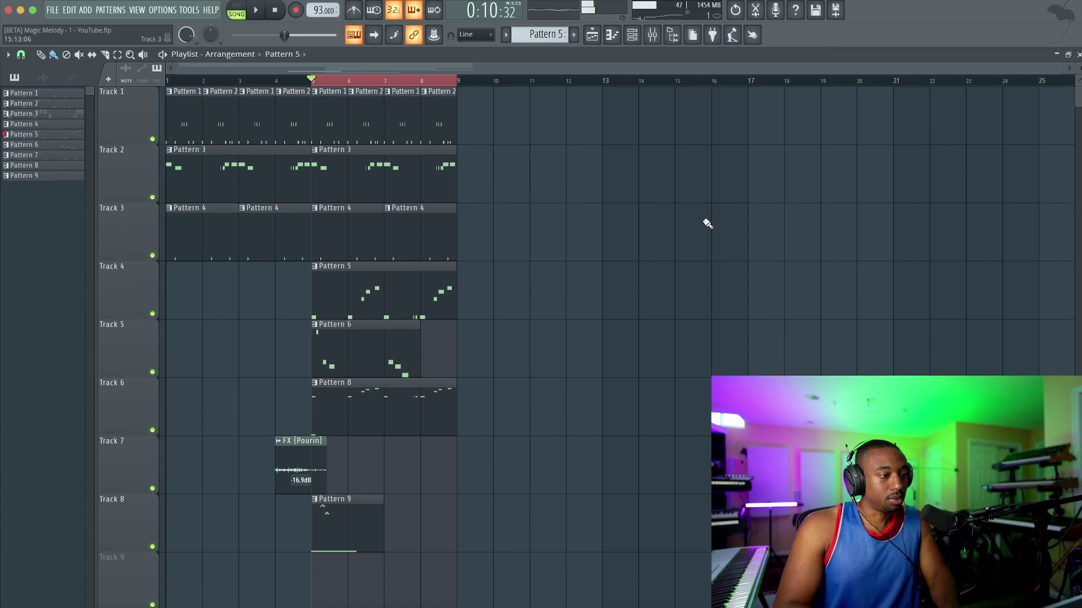